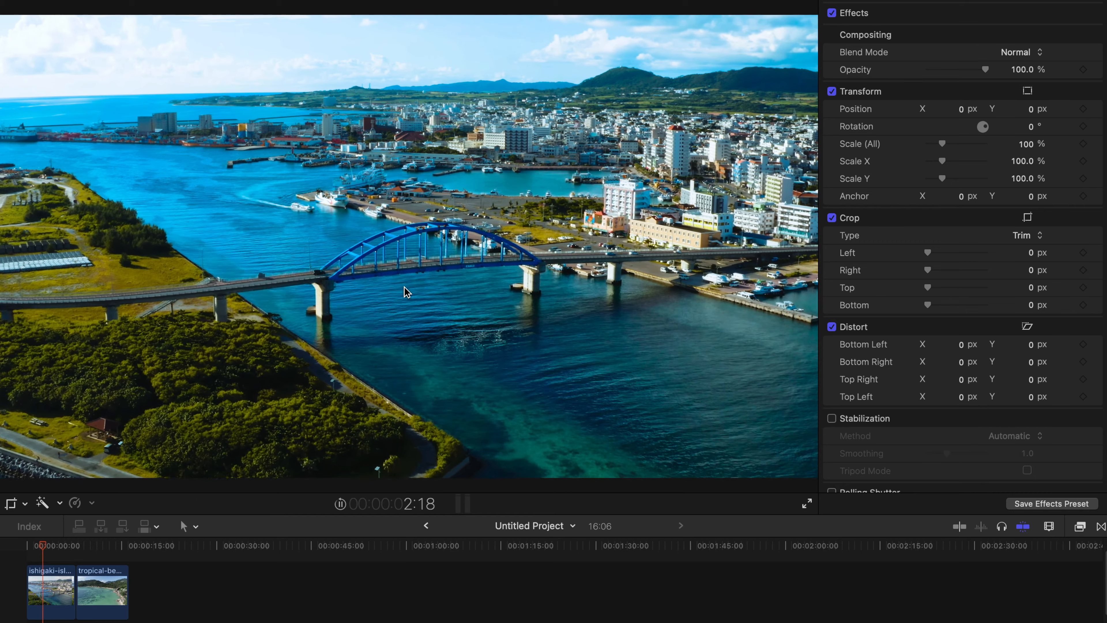
Step: Add a scale keyframe on the first frame of the ishigaki-island clip and set it to 130%
click(51, 571)
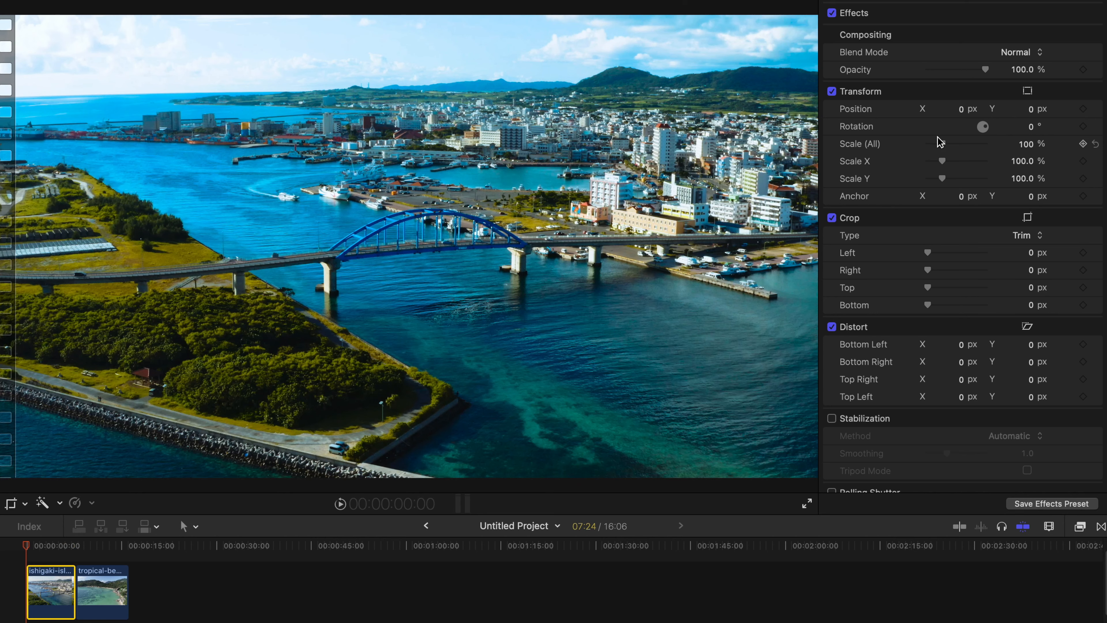
click(1082, 145)
click(1026, 144)
text(130)
key(Return)
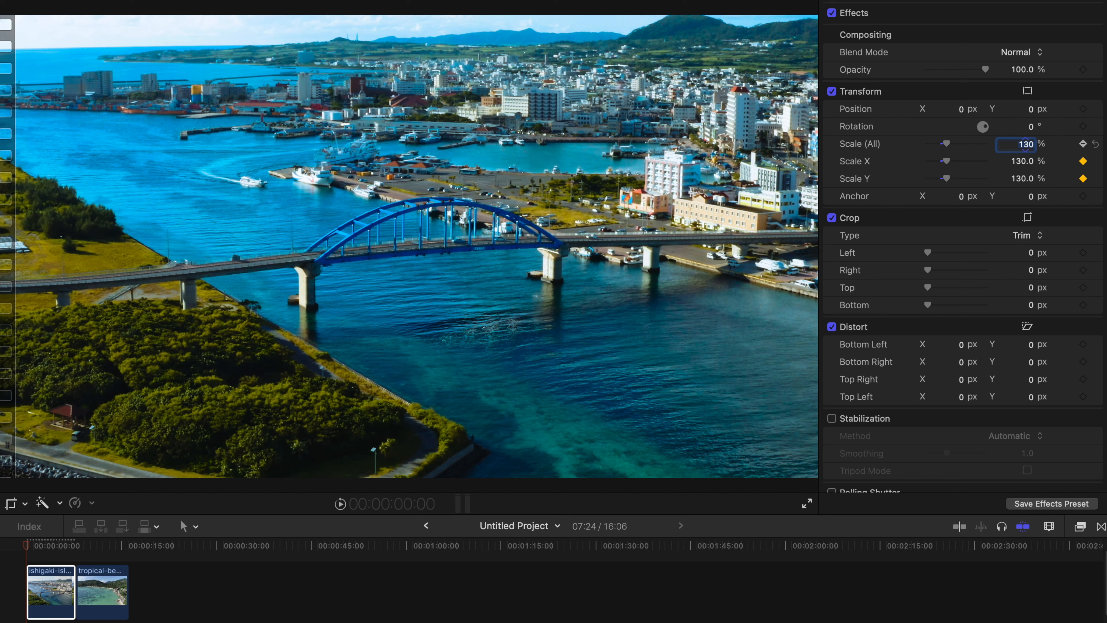
Step: Set the overall scale to 100% on the first clip's last frame and play the zoom-out from the beginning
click(75, 552)
key(Left)
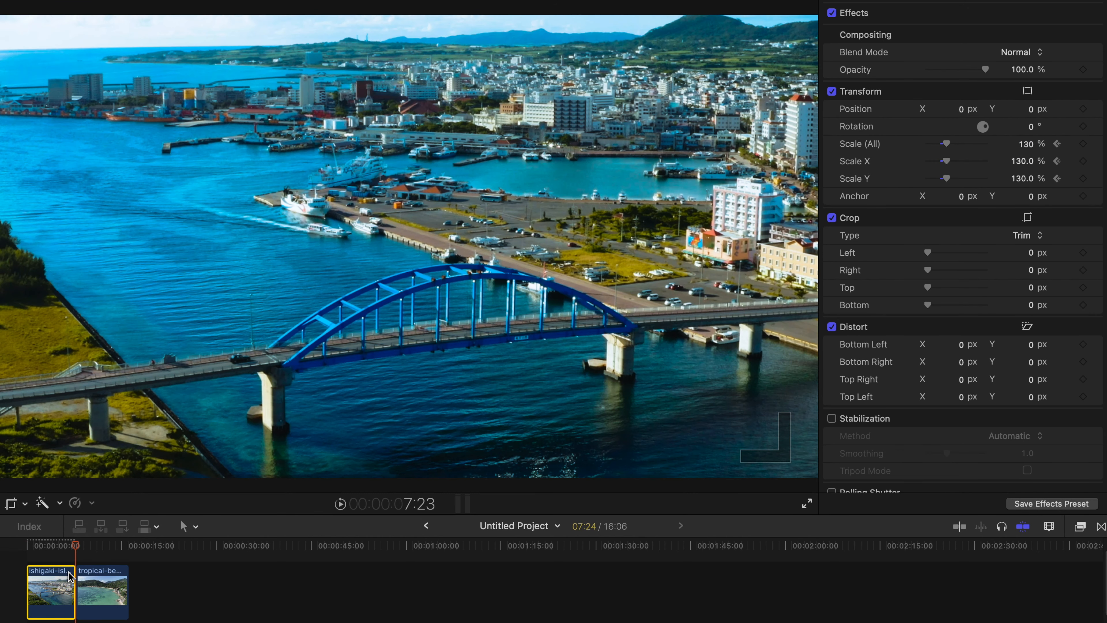
click(1026, 144)
text(100)
key(Return)
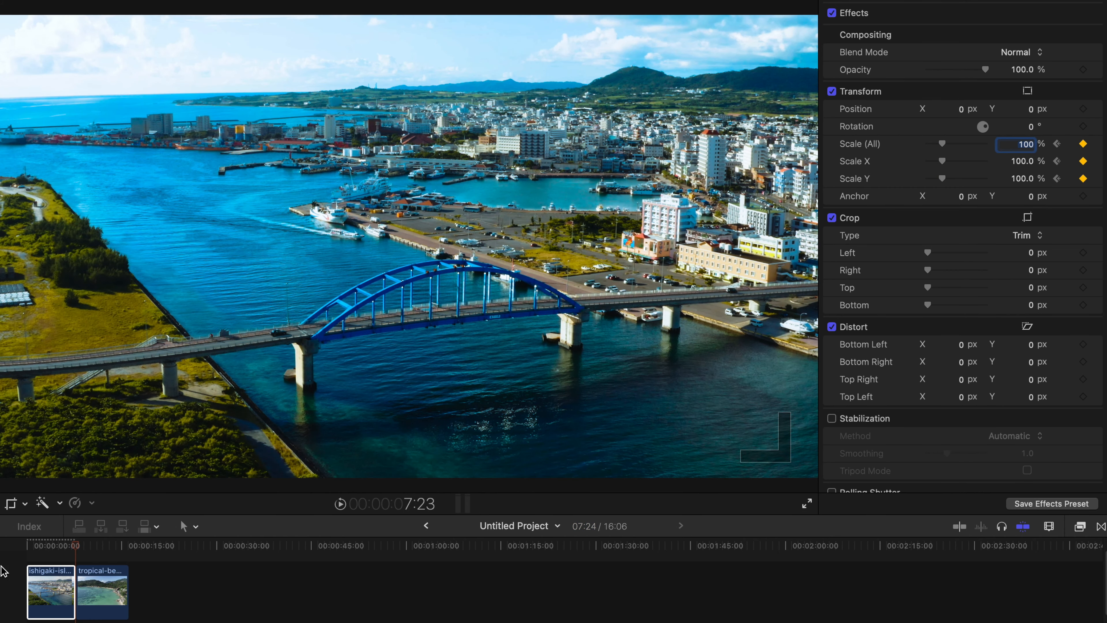
click(32, 546)
key(space)
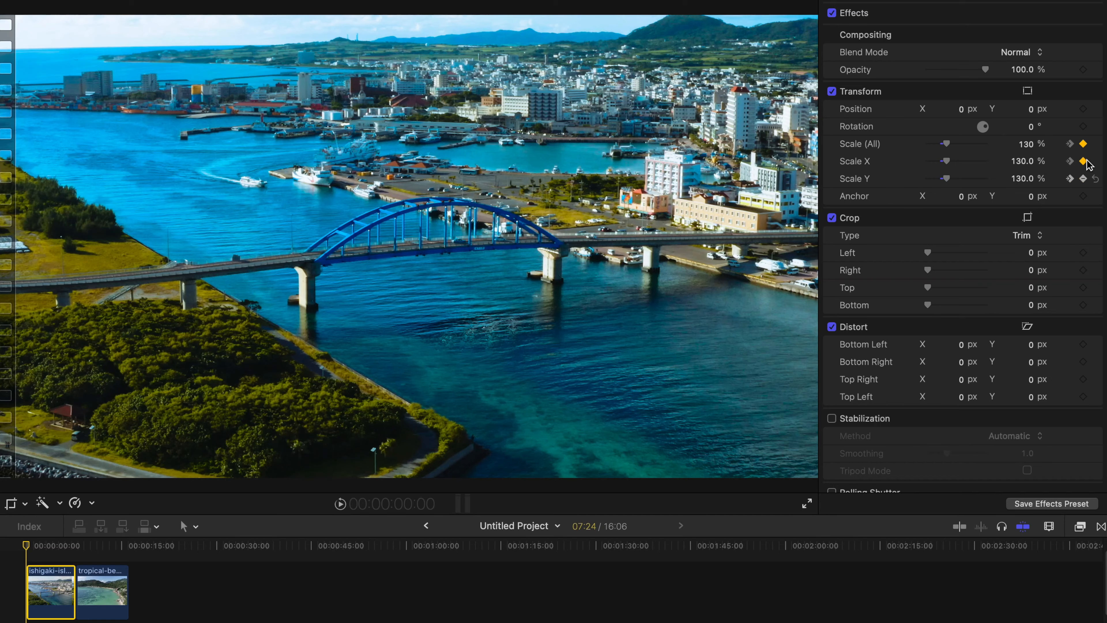
Step: Set the scale keyframe at the first clip's start to 150% and play the stronger zoom-out
click(1030, 147)
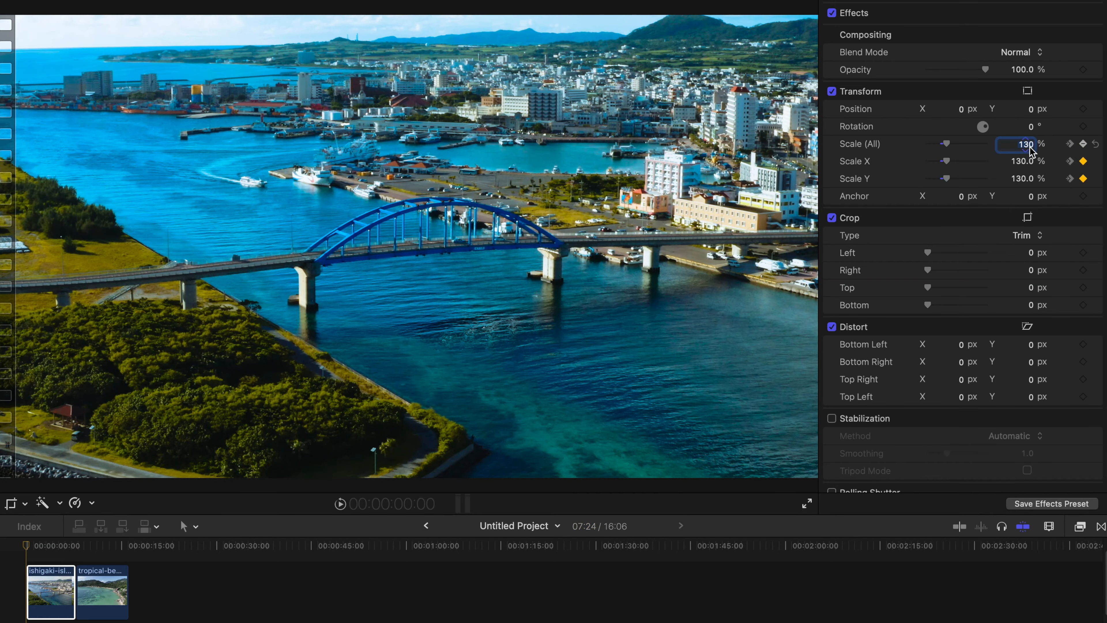
text(150)
key(Return)
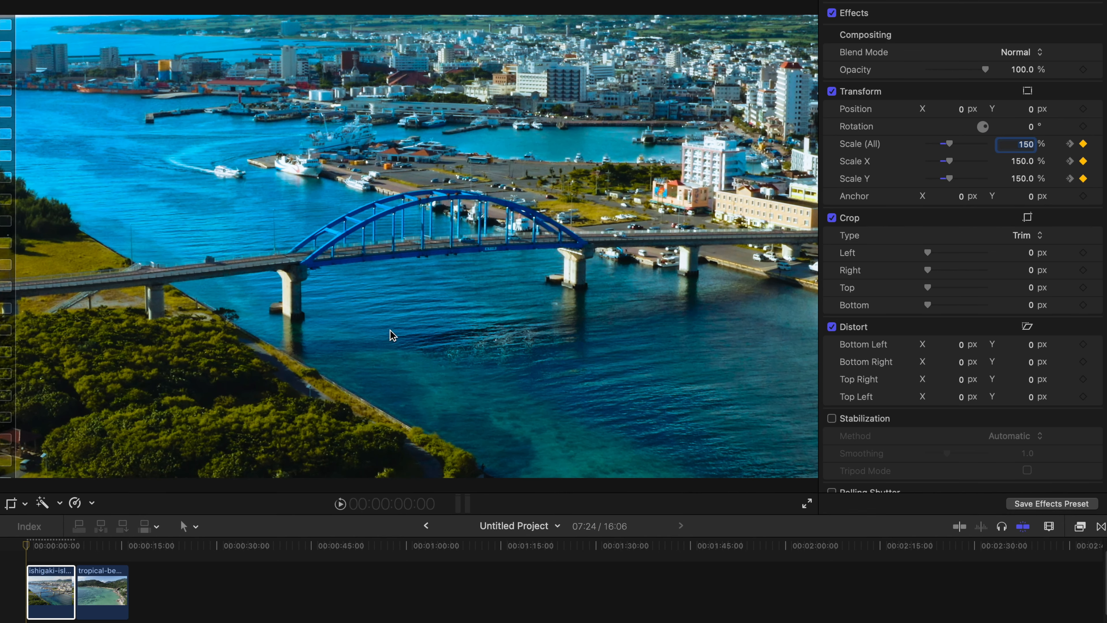
key(space)
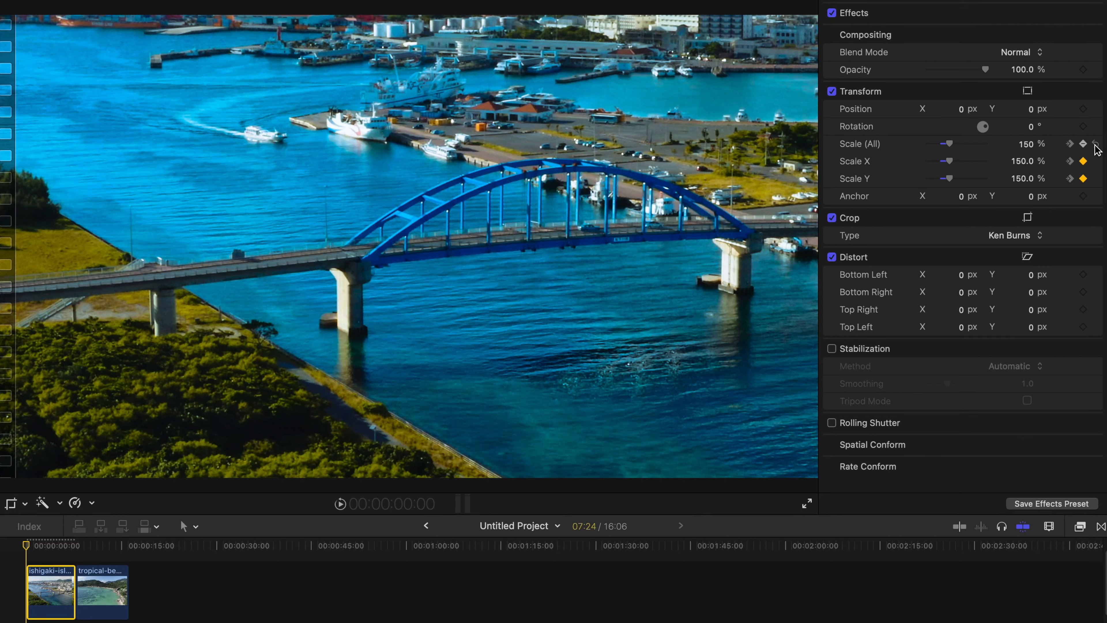
Step: Reset the first clip's overall scale, reposition and resize its Ken Burns start frame, and preview the animation
click(1095, 145)
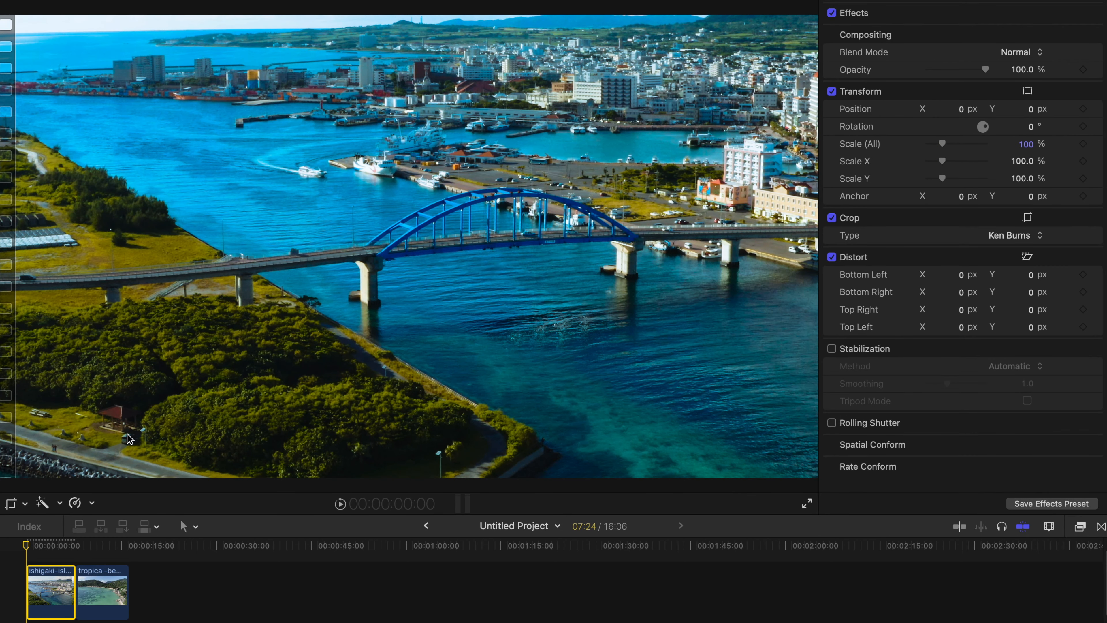
click(25, 503)
click(57, 539)
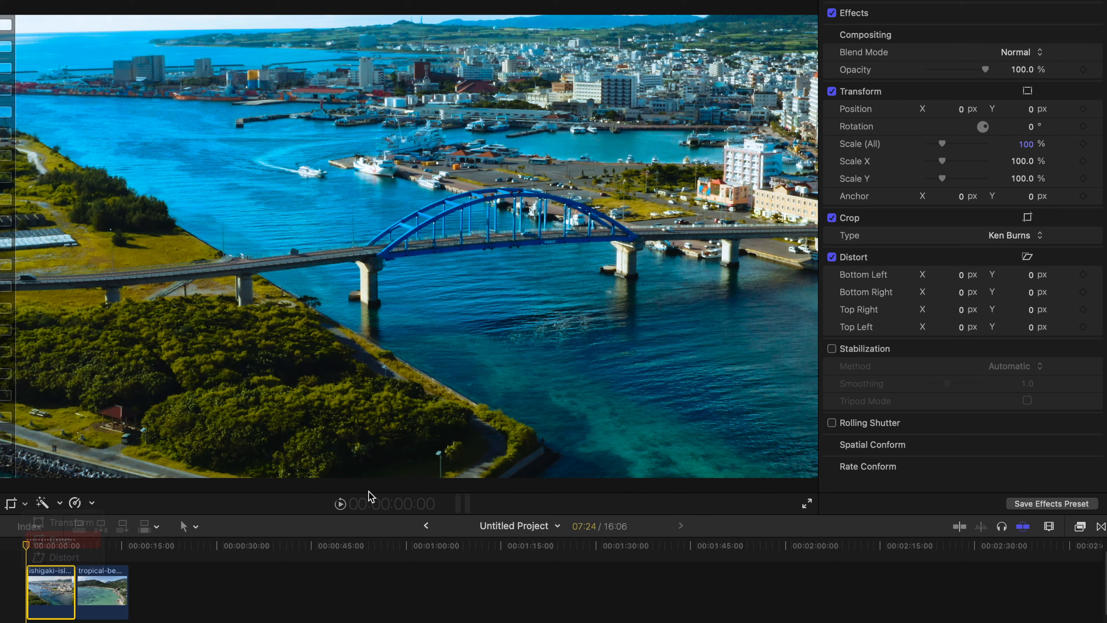
mouse_move(478, 249)
mouse_down()
mouse_move(545, 249)
mouse_move(481, 249)
mouse_up()
drag(659, 83, 645, 89)
drag(544, 160, 575, 151)
click(794, 13)
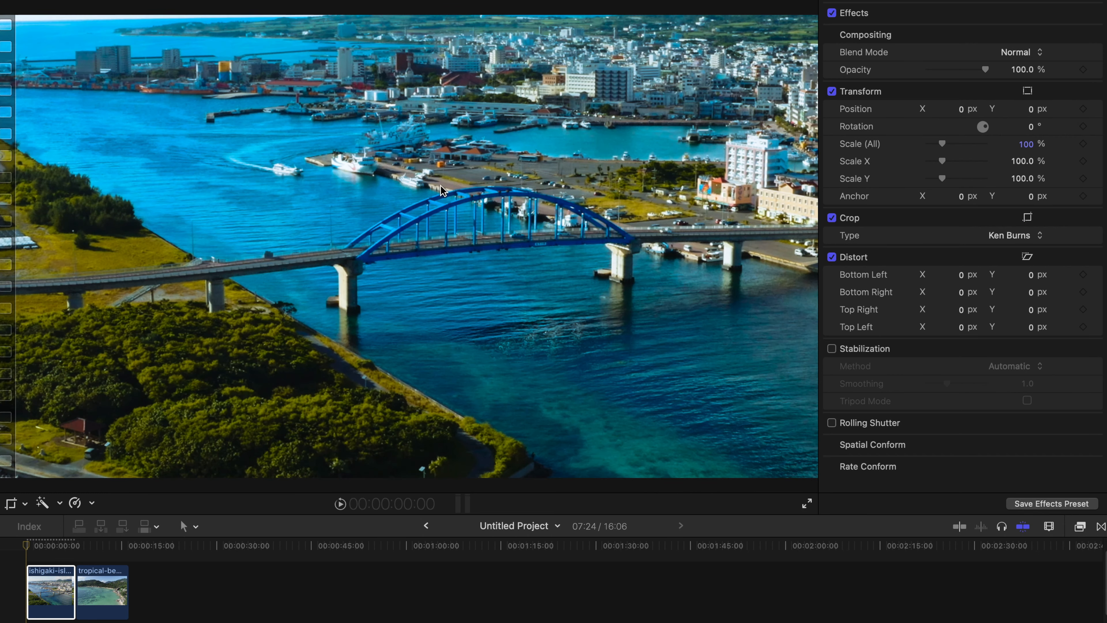
key(space)
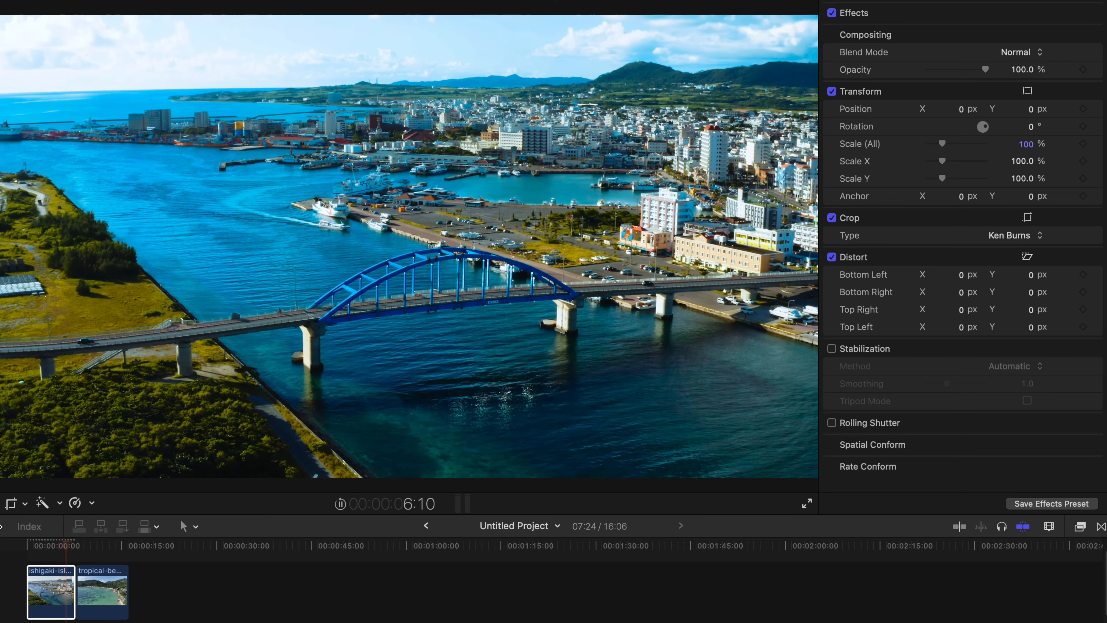
key(space)
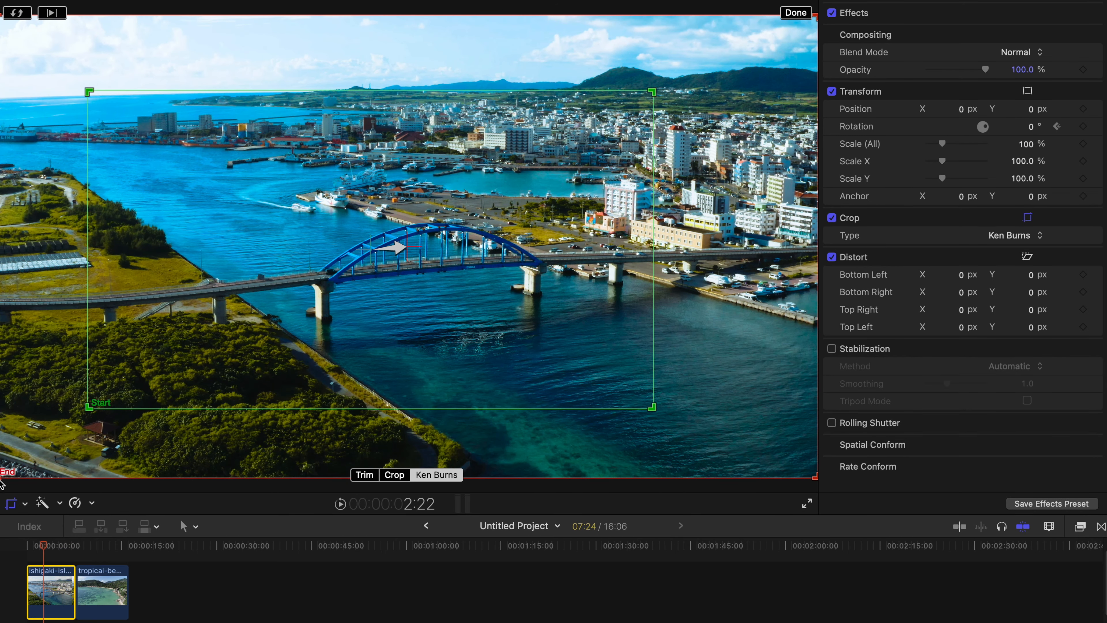
Step: Shrink and reposition the first clip's Ken Burns end frame slightly inside the image edges and apply the crop
drag(2, 474, 17, 464)
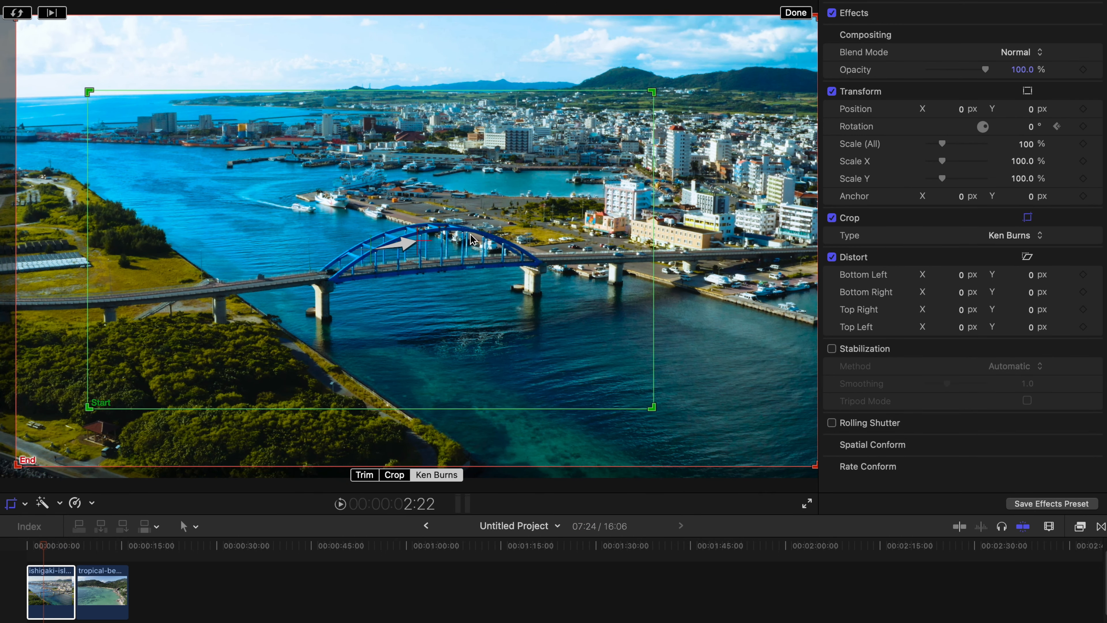
drag(681, 150, 674, 152)
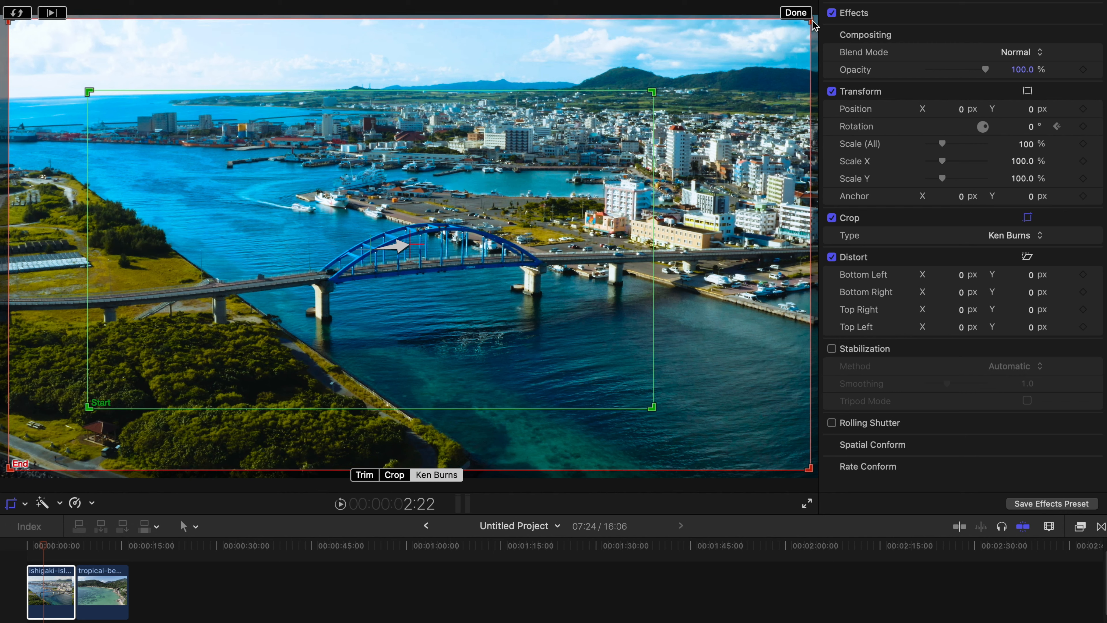
drag(812, 22, 777, 42)
drag(698, 82, 717, 70)
drag(798, 31, 772, 60)
click(793, 14)
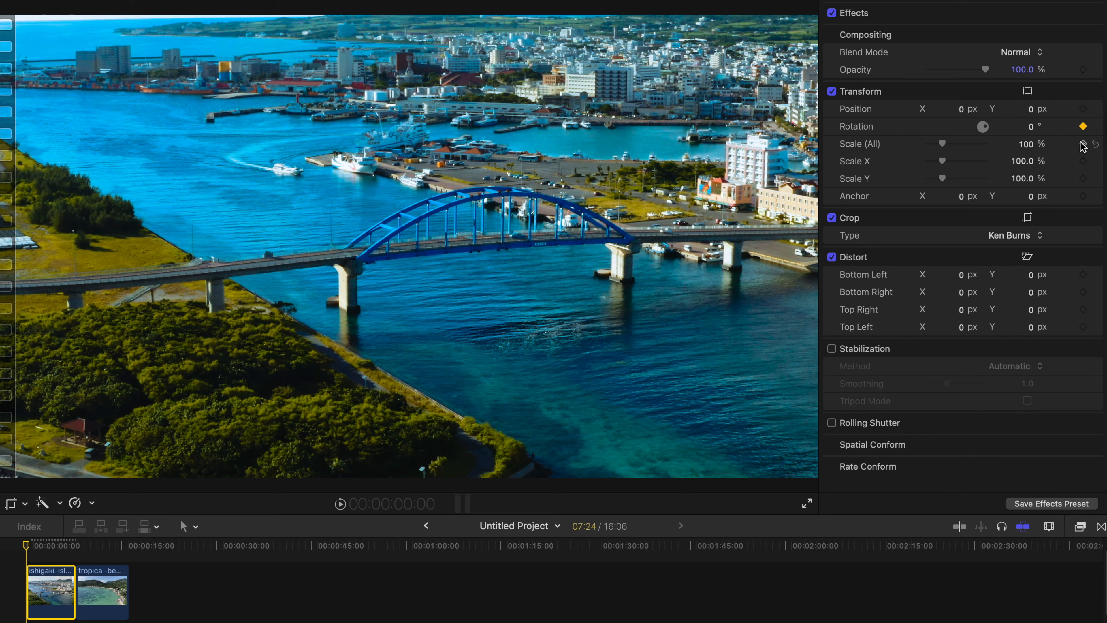
Step: Set the first clip's starting rotation to 3°, with overall scale at 110% and Y position at -16.6 px
drag(938, 145, 940, 145)
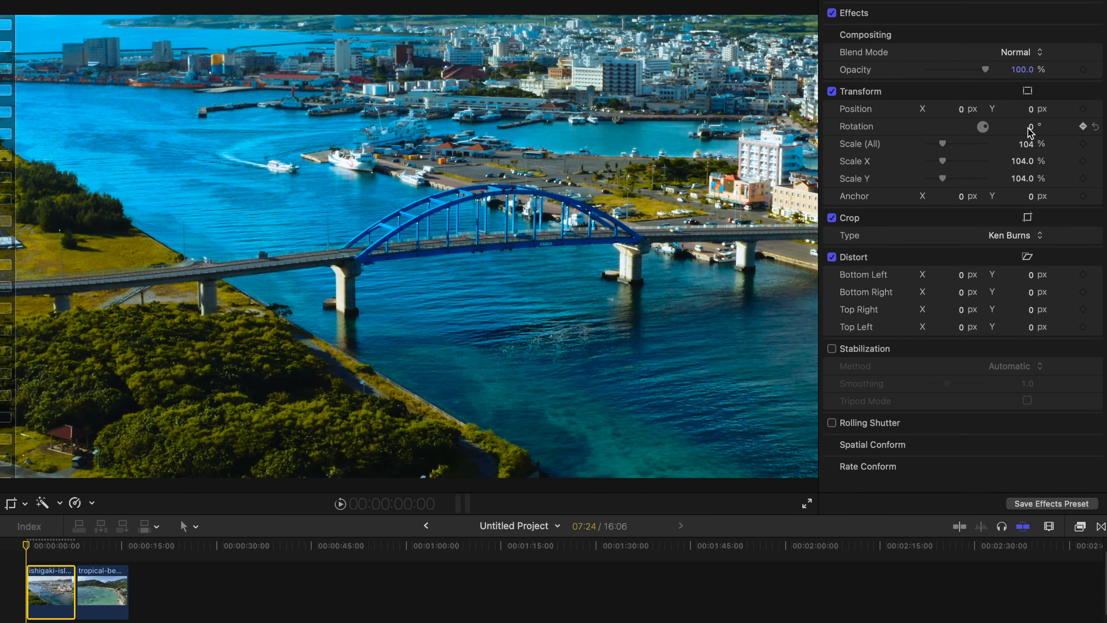
drag(1030, 129, 1030, 115)
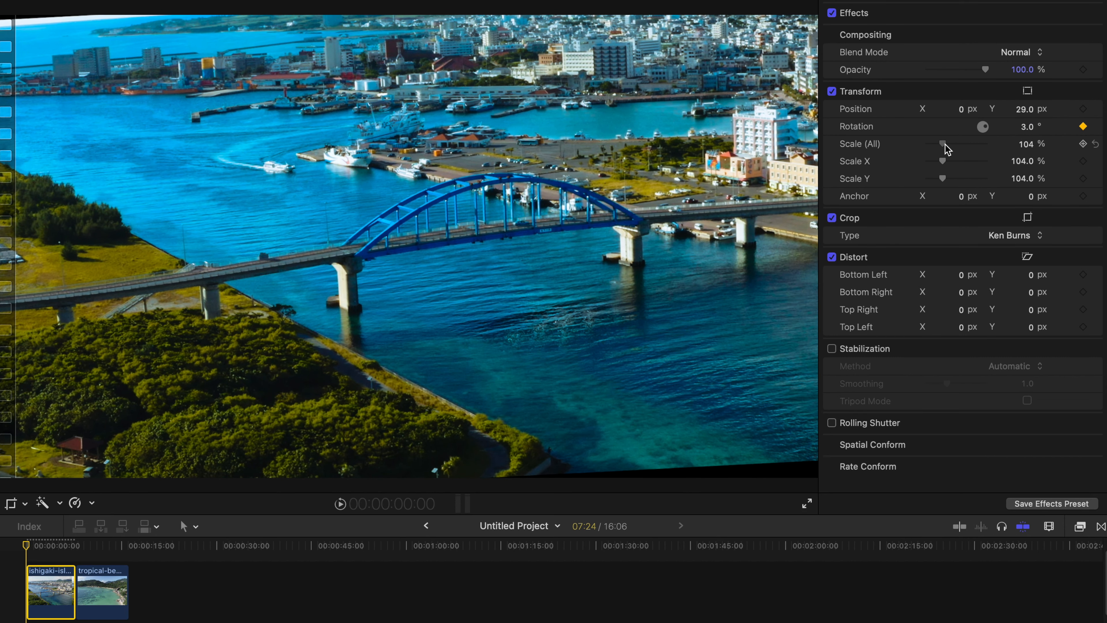
drag(946, 147, 946, 147)
drag(1022, 113, 1024, 115)
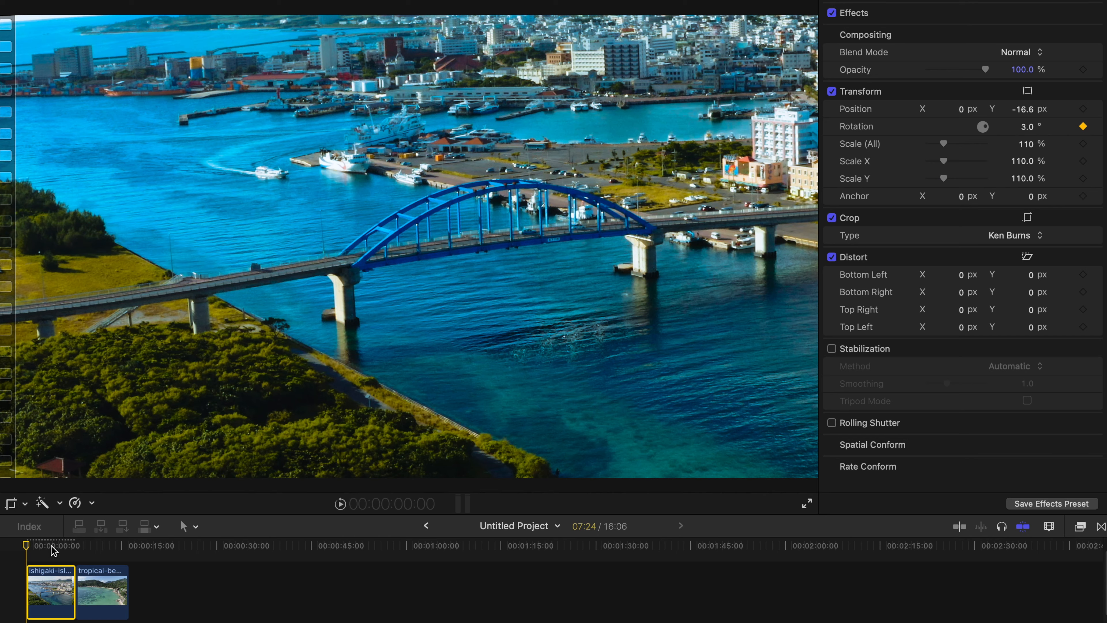
Step: Keyframe the first clip's rotation at -2° at 4:17 and 0° near its end at 6:23
drag(47, 548, 55, 546)
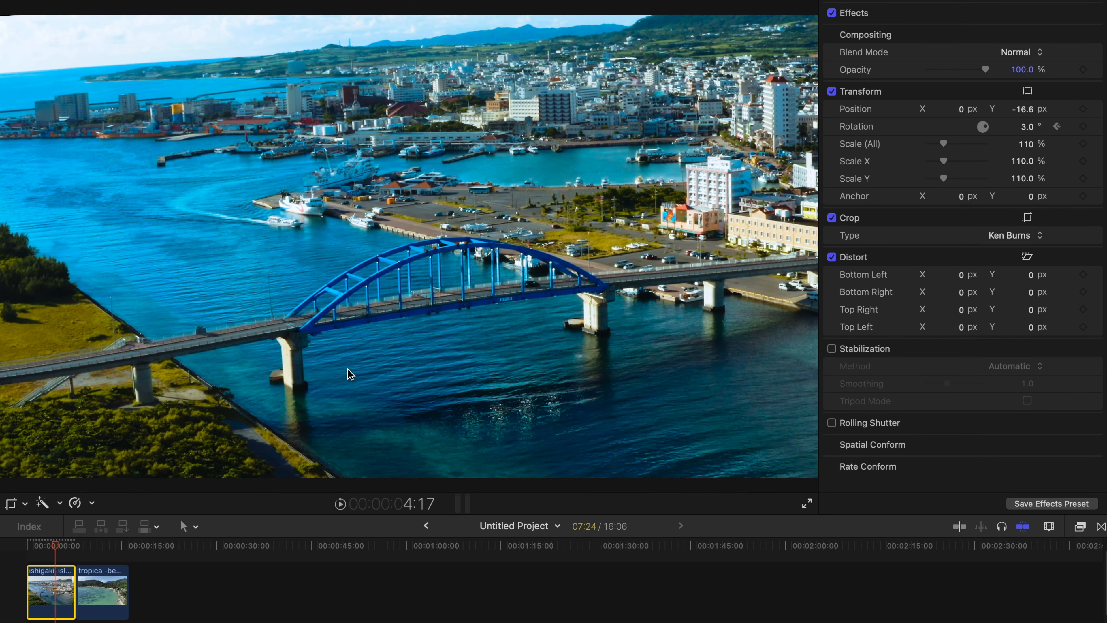
drag(1026, 128, 1027, 133)
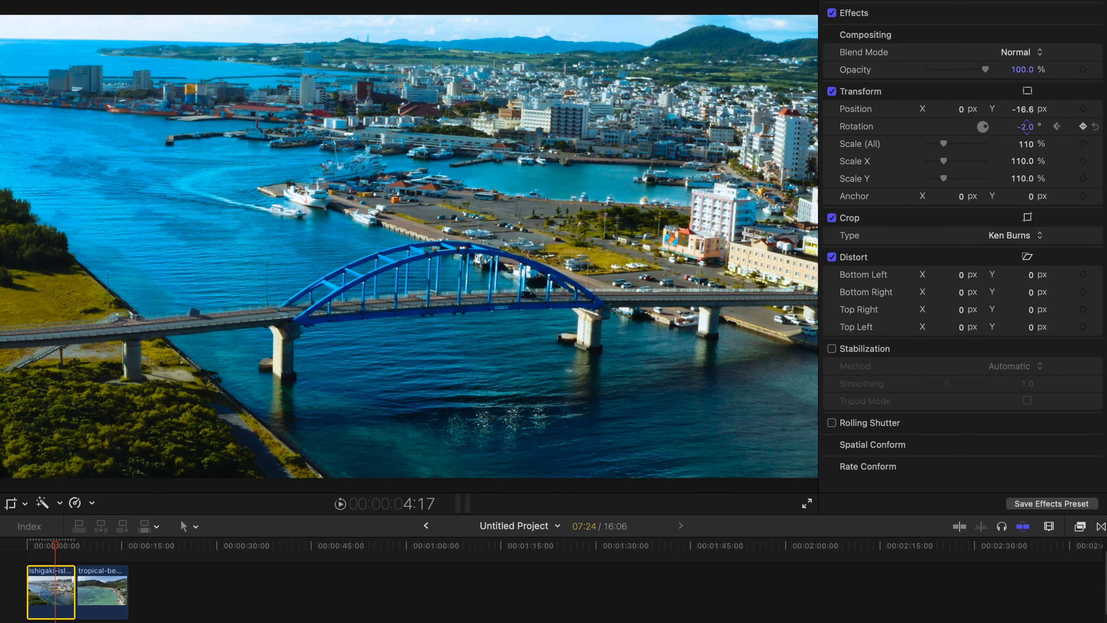
click(65, 546)
key(super+equal)
key(super+equal)
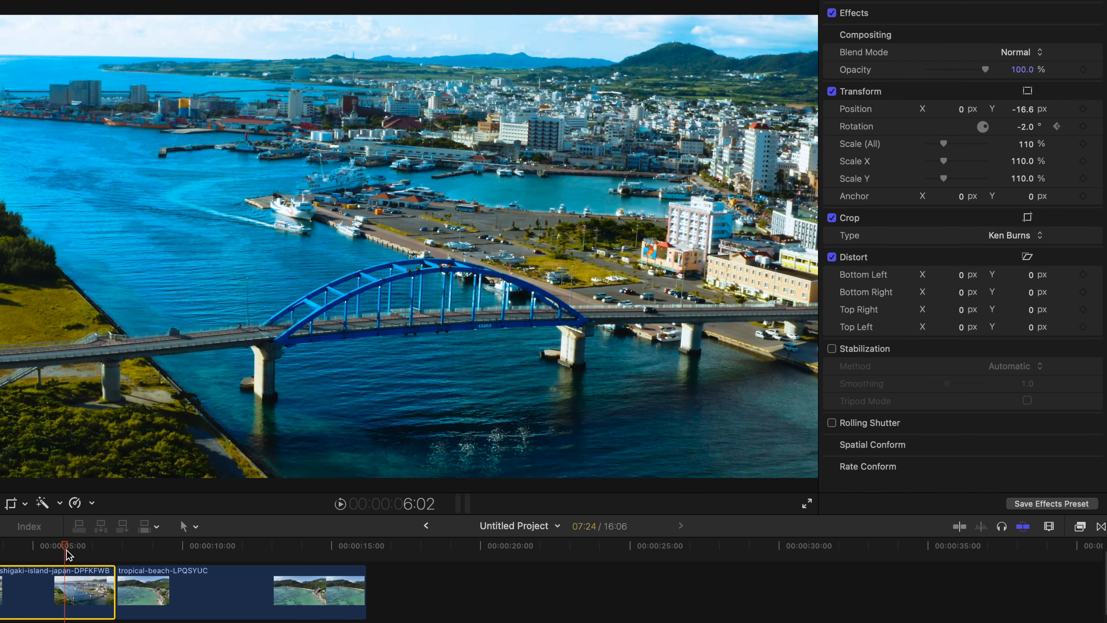
drag(68, 549, 85, 550)
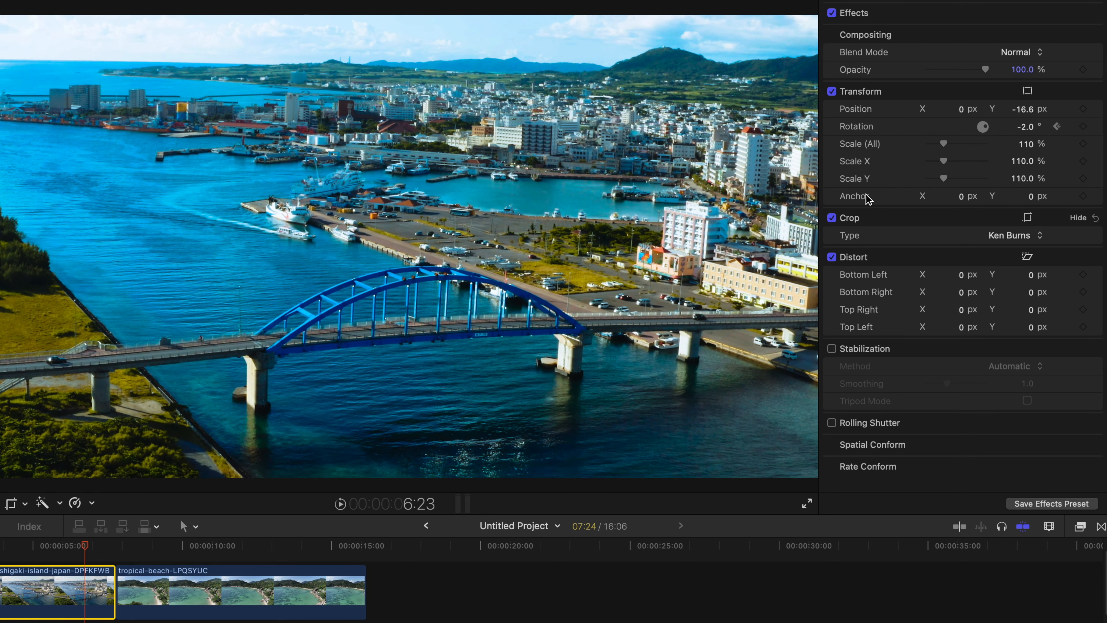
click(1022, 128)
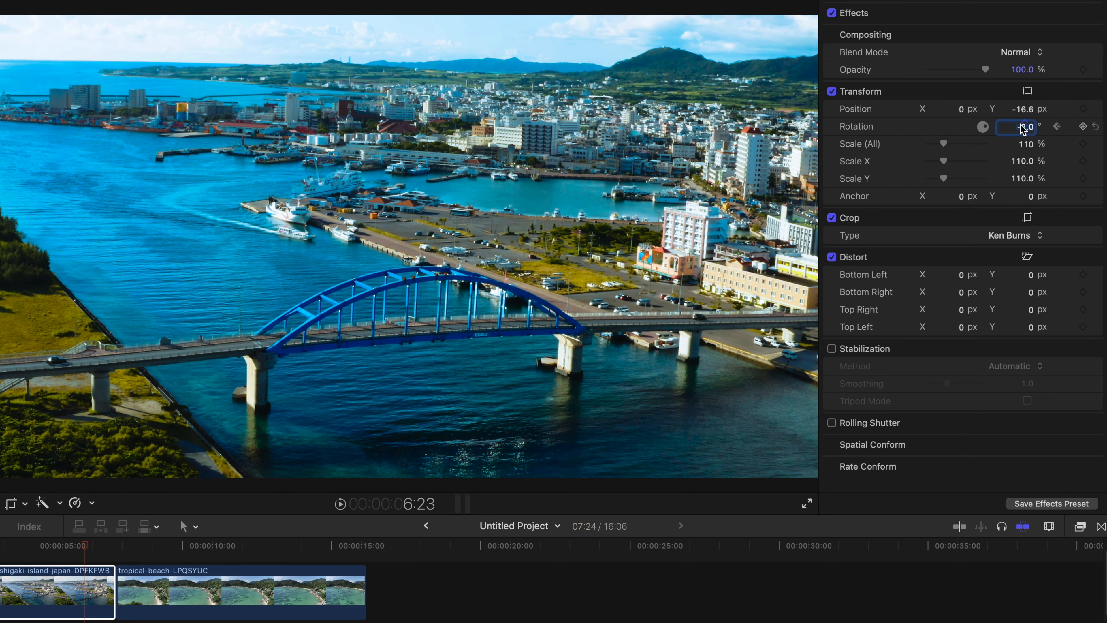
text(0)
key(Return)
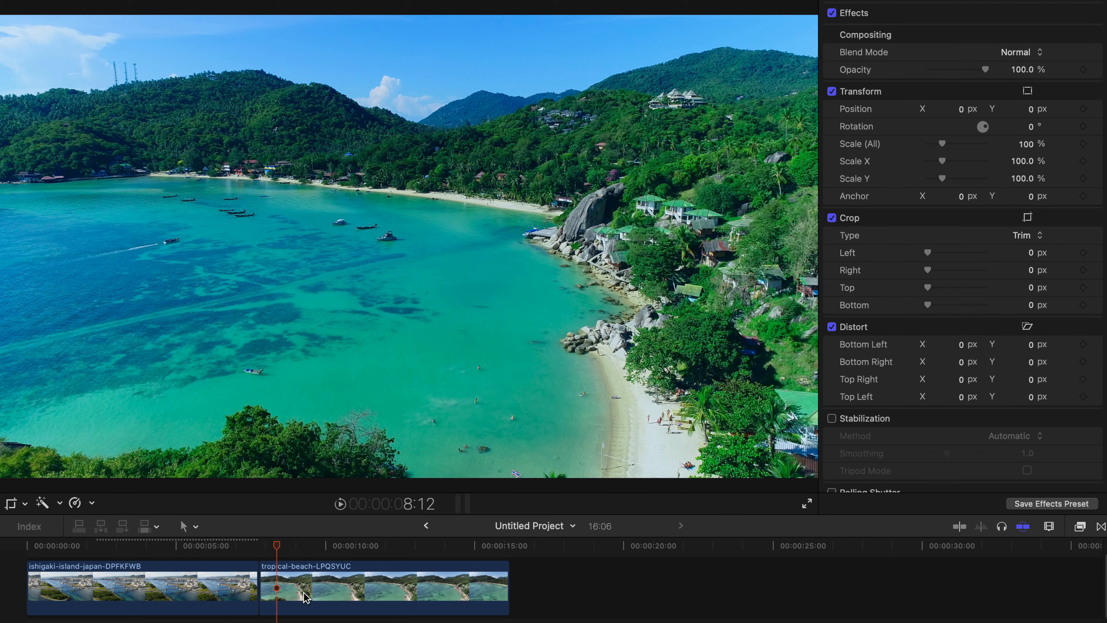
Step: Apply a Ken Burns crop to the tropical-beach clip and swap its start and end frames for a zoom-out
click(307, 597)
key(space)
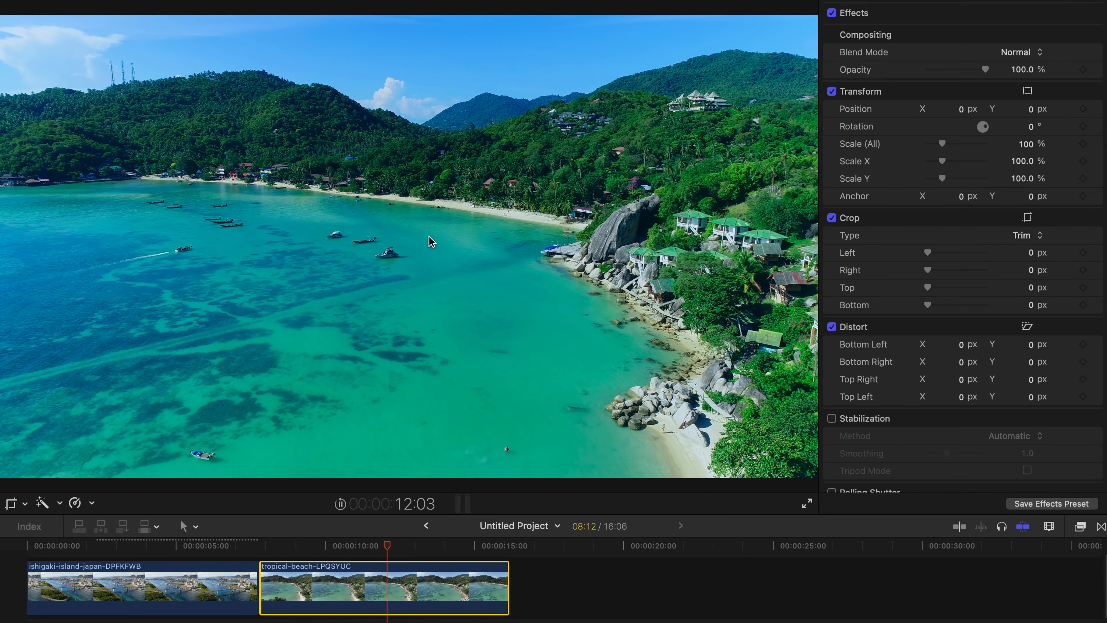
key(space)
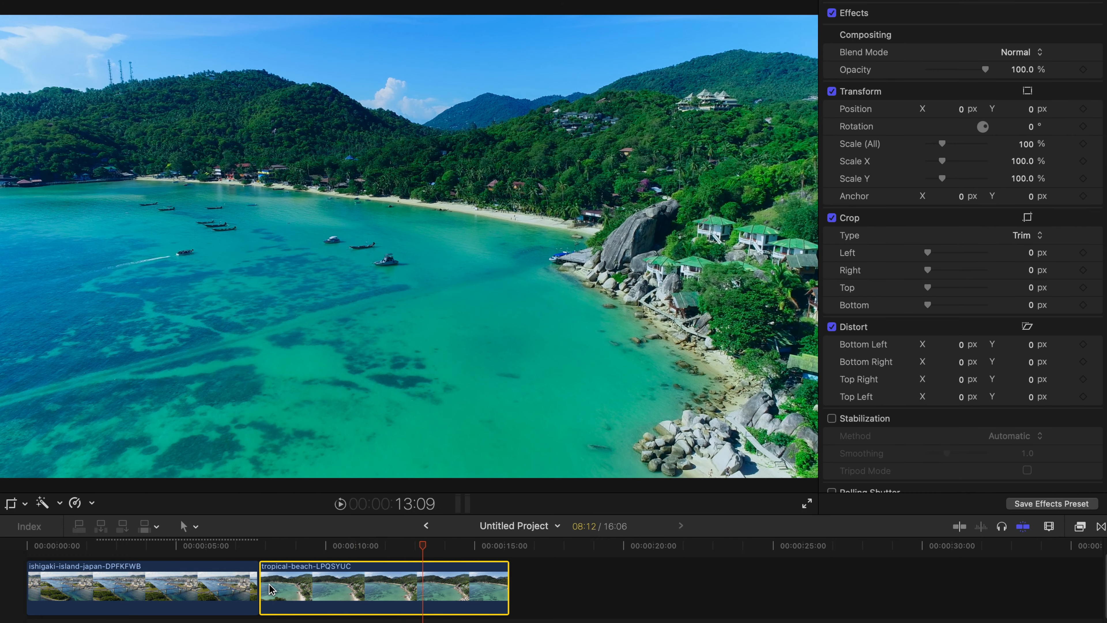
click(263, 546)
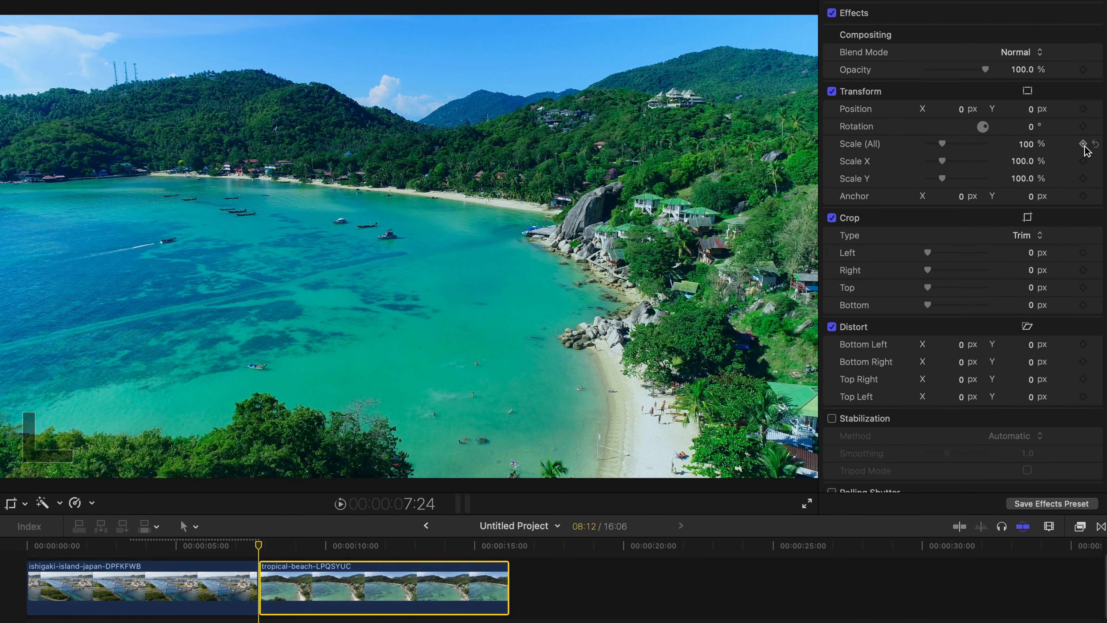
click(25, 503)
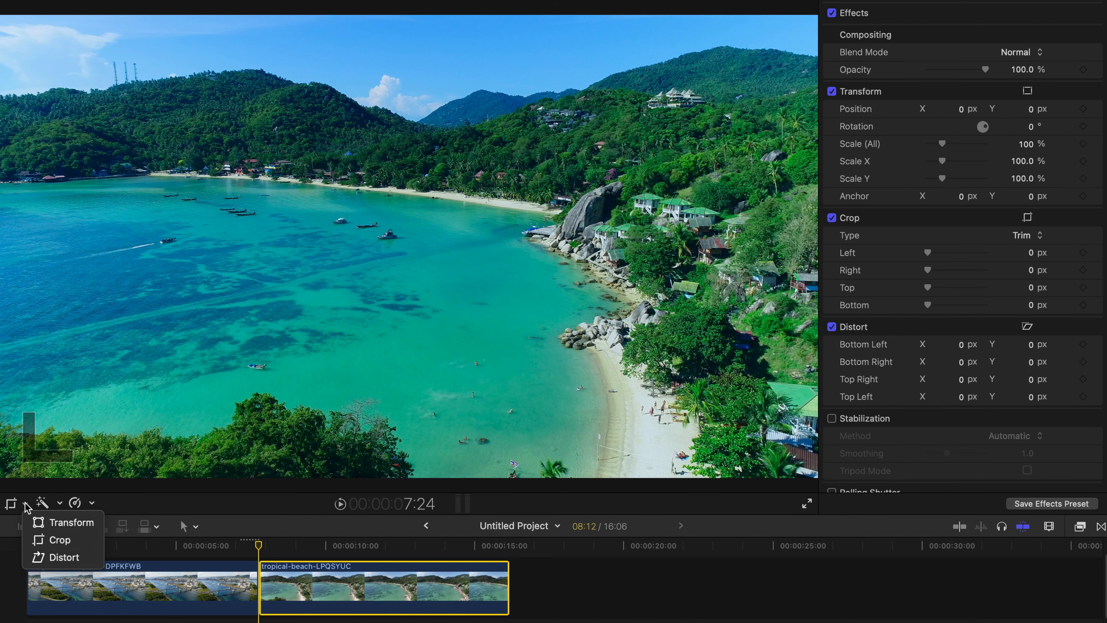
click(42, 540)
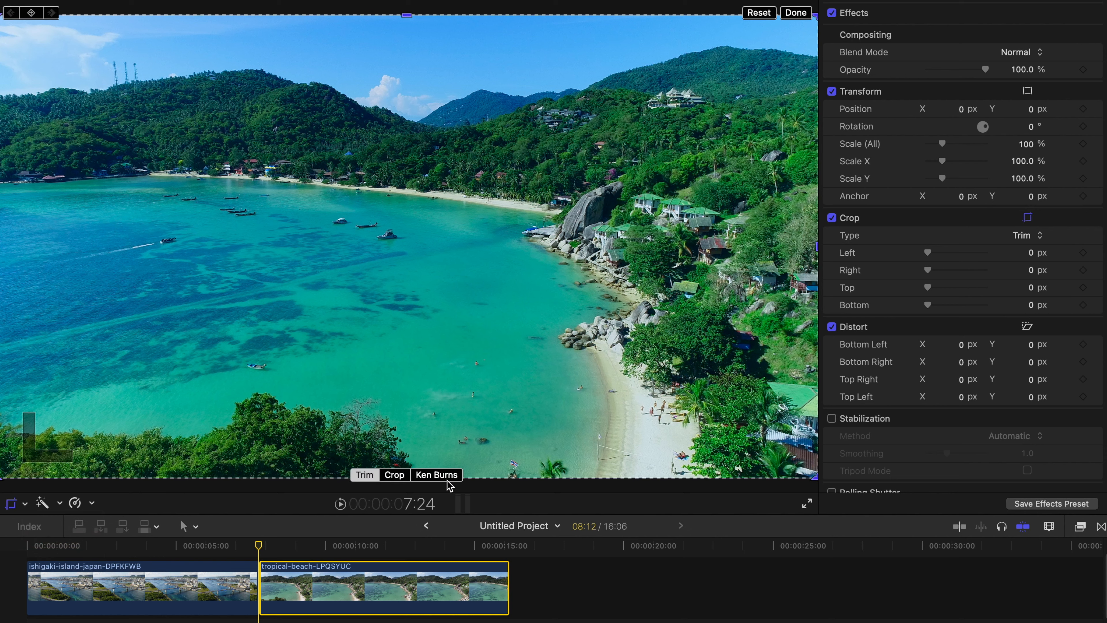
click(447, 478)
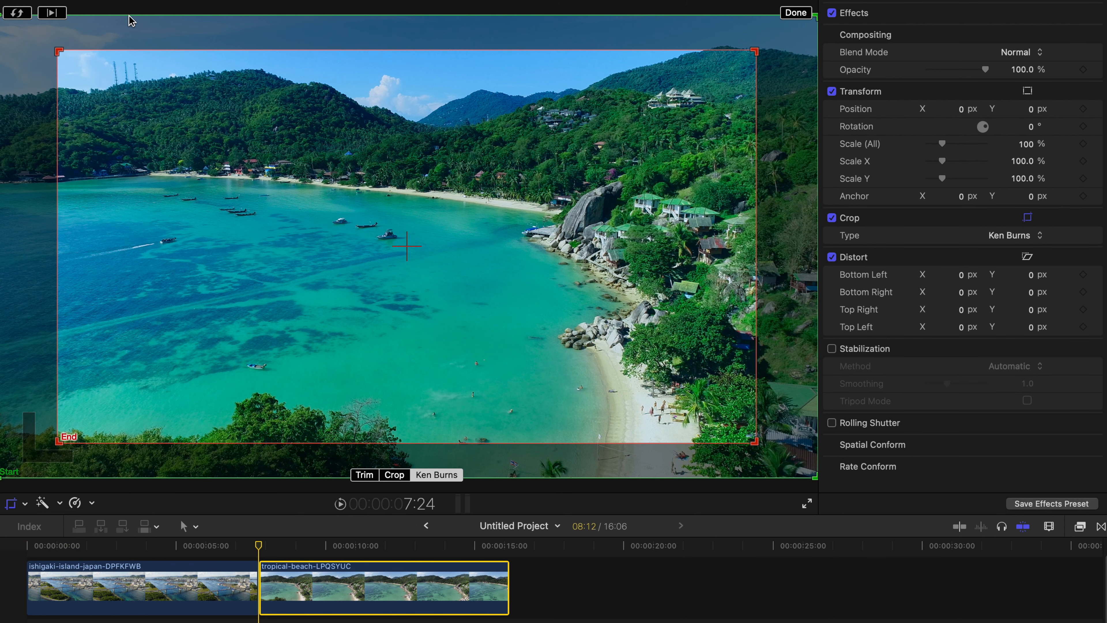
click(6, 15)
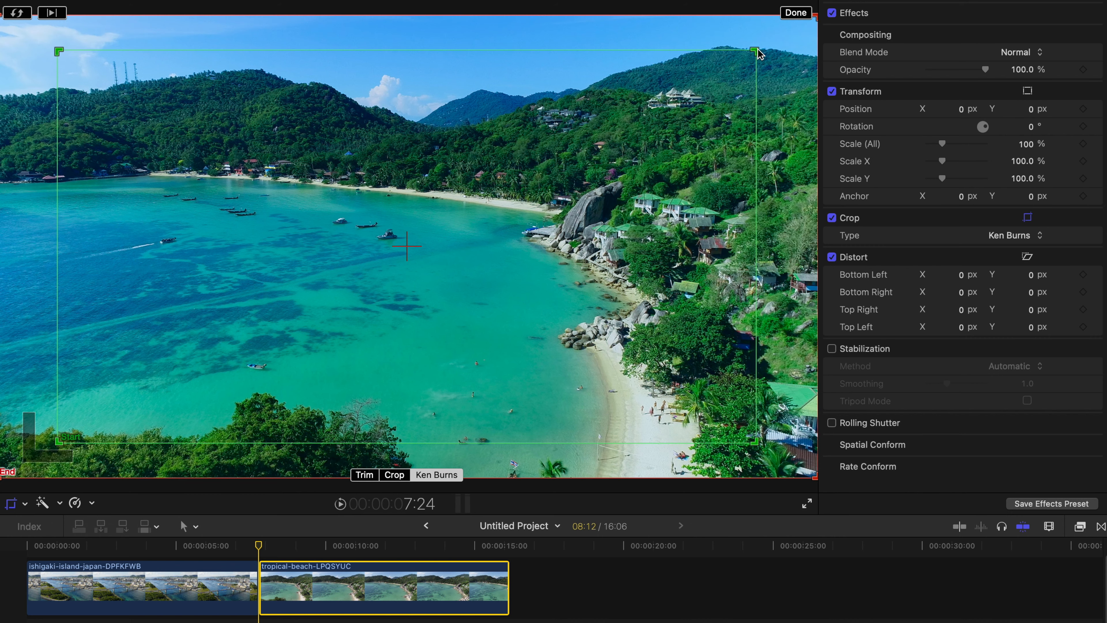
Step: Shrink the beach clip's start frame around the rocky shoreline, tighten the end frame toward the bay's open water, and apply the crop
drag(757, 53, 662, 125)
drag(601, 157, 714, 98)
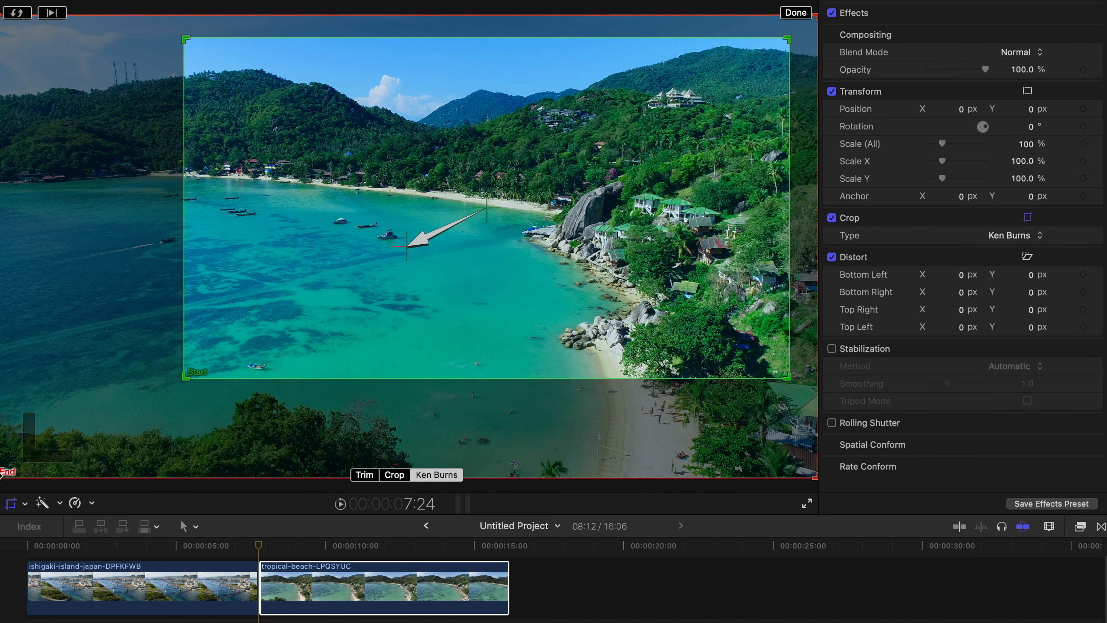
drag(2, 473, 52, 386)
click(262, 546)
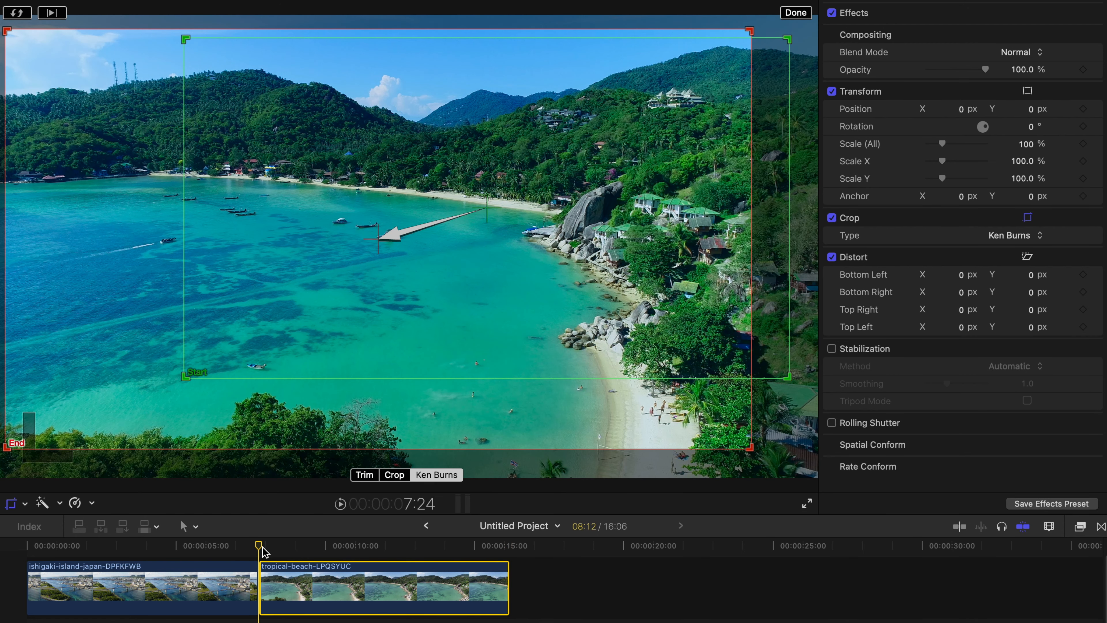
click(796, 13)
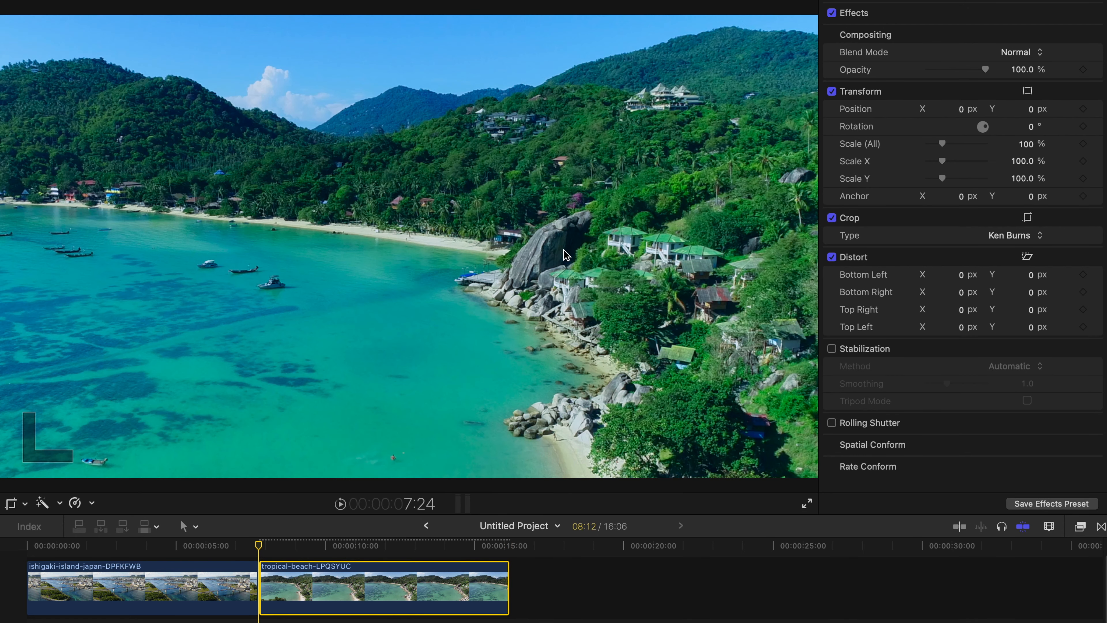
Step: Keyframe the beach clip's scale at 117% and rotation at 5° at its start
click(1083, 145)
drag(941, 147, 947, 149)
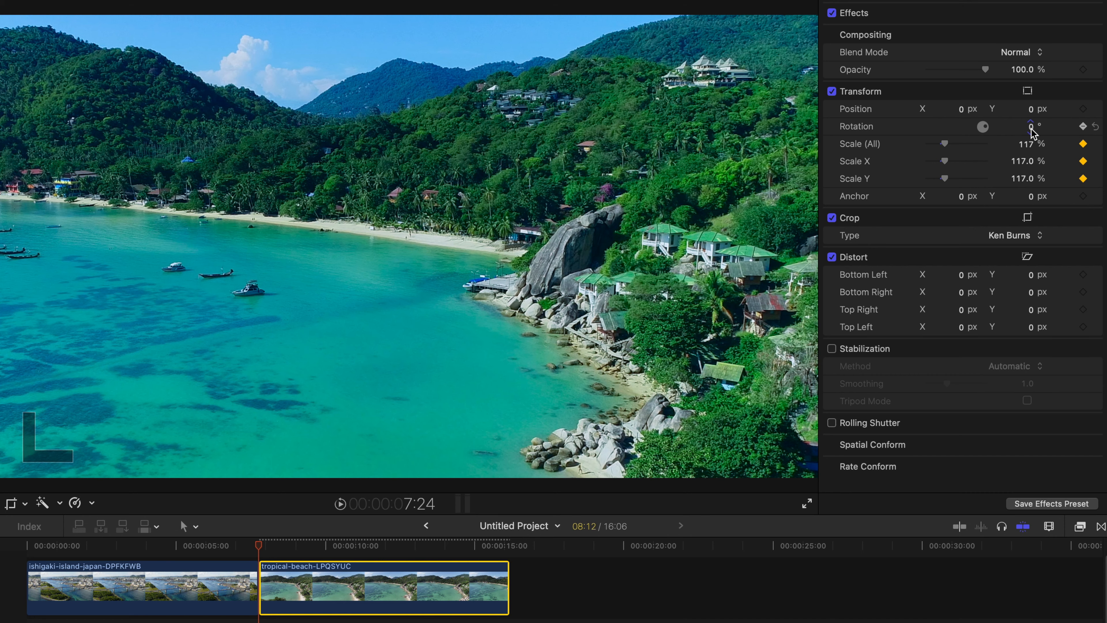
drag(1031, 127, 1030, 127)
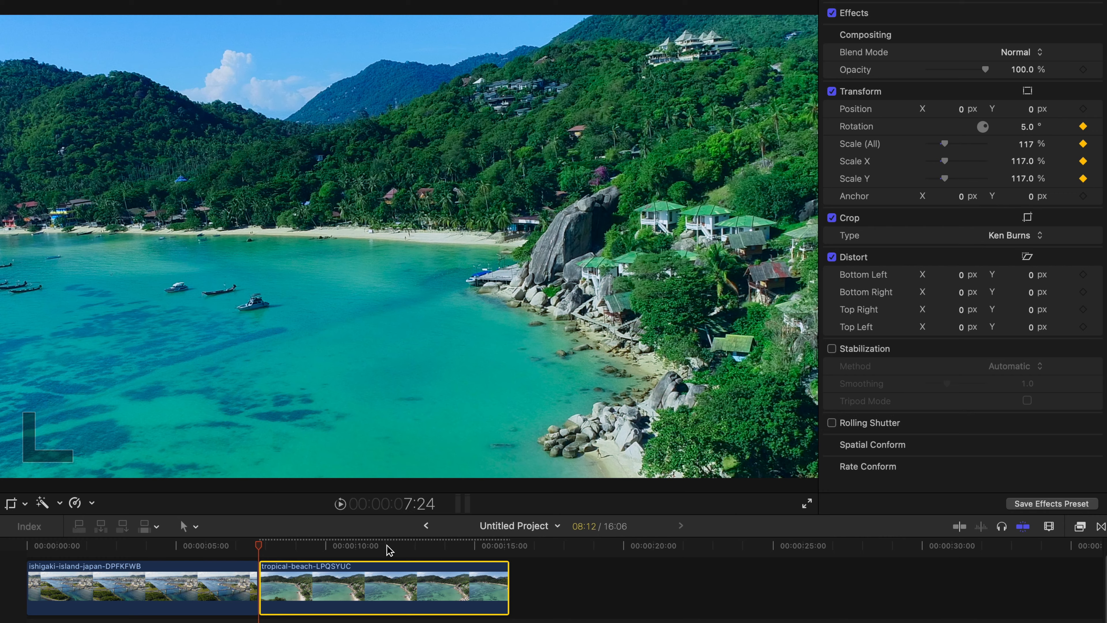
Step: Keyframe the beach clip's rotation at -1.4° at 12:06 and 0° at 14:29, and play it back from its start
click(390, 546)
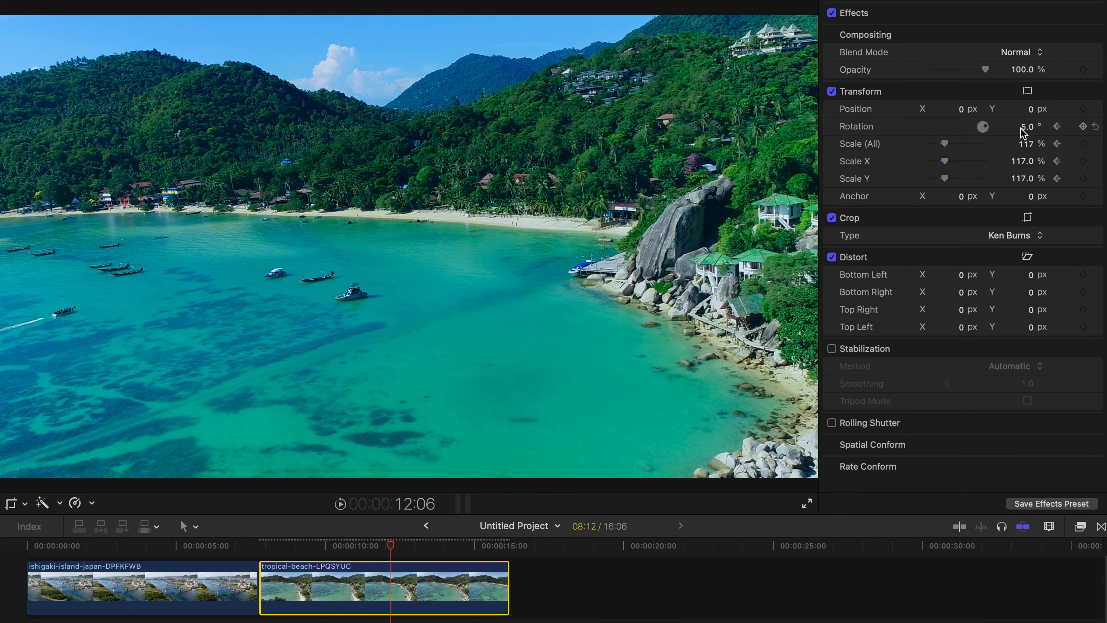
drag(1026, 127, 1026, 127)
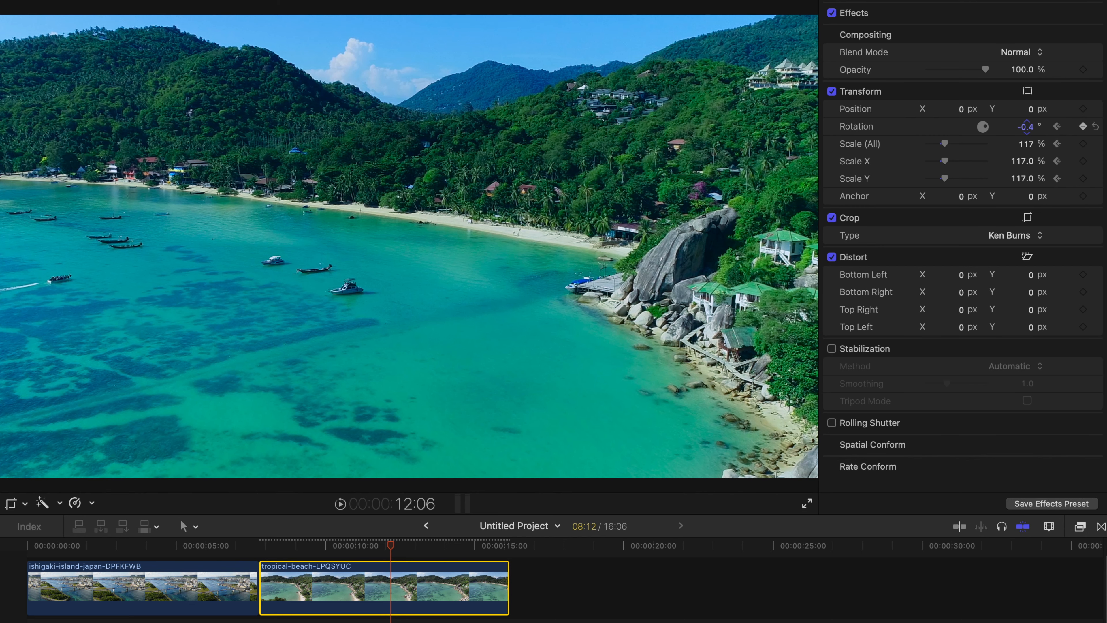
drag(447, 546, 474, 545)
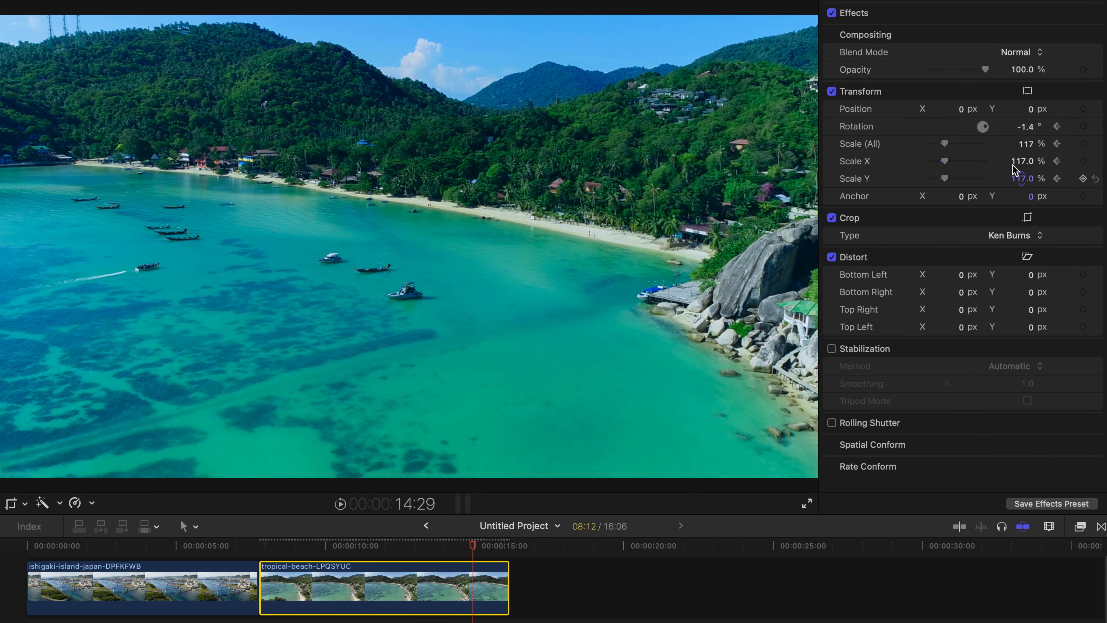
click(1026, 127)
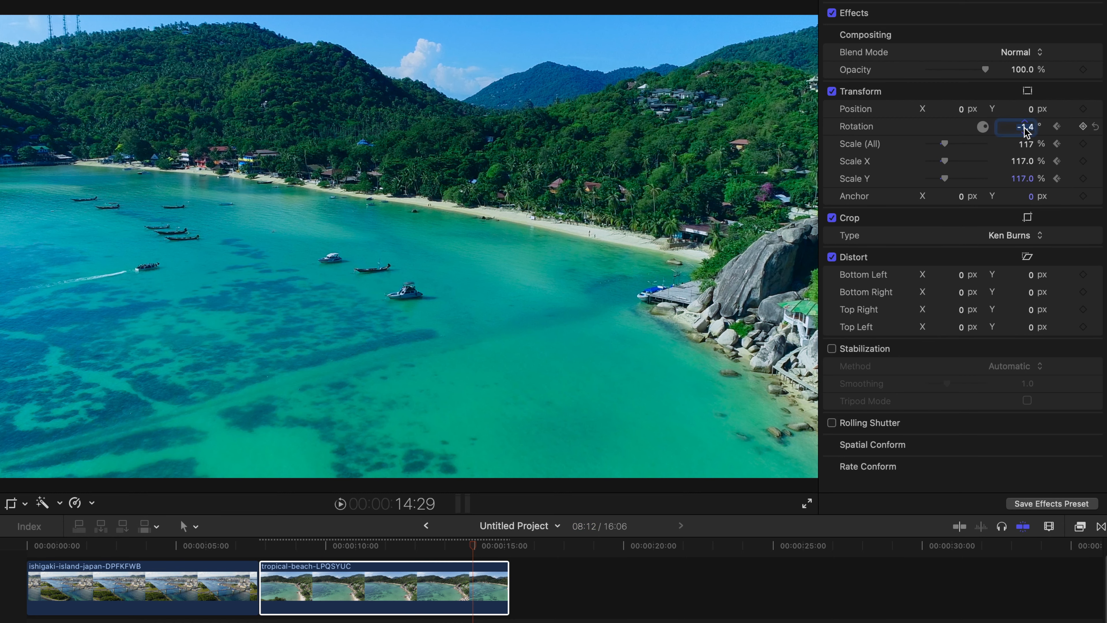
text(0)
key(Return)
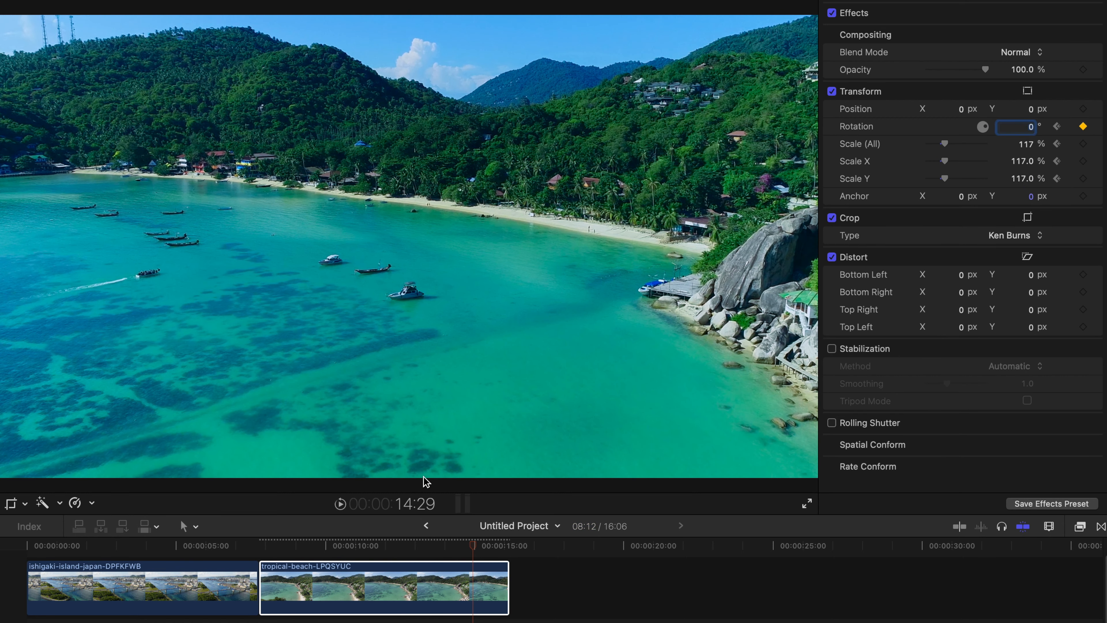
click(265, 546)
key(space)
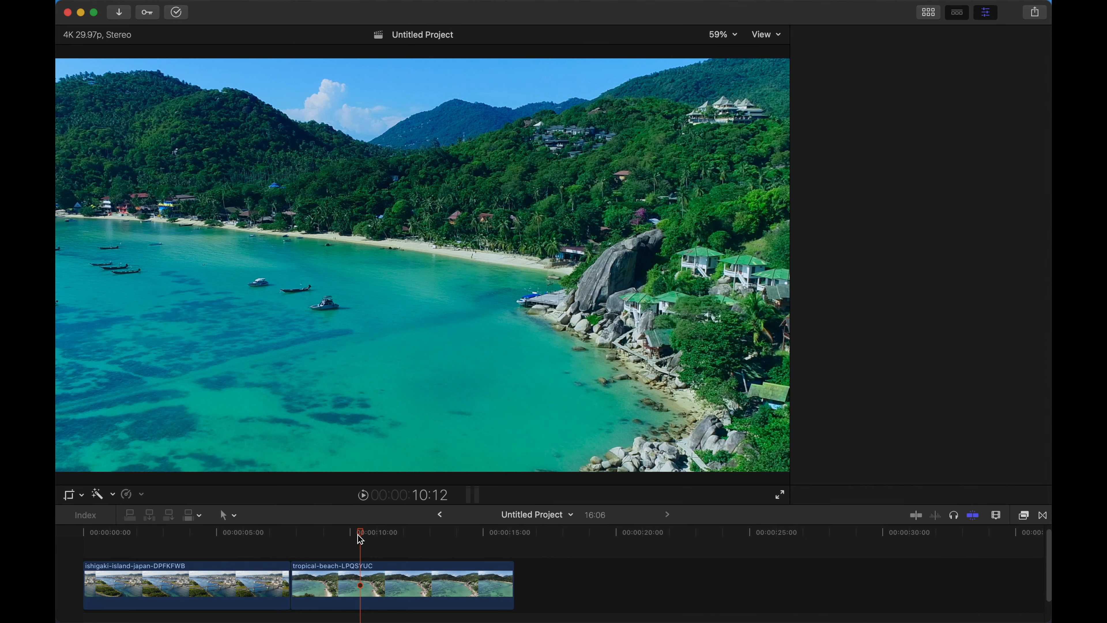
Step: Select a range about 3:09 long from 9:28 in the middle of the beach clip and retime it to Fast 2x
drag(361, 539, 438, 584)
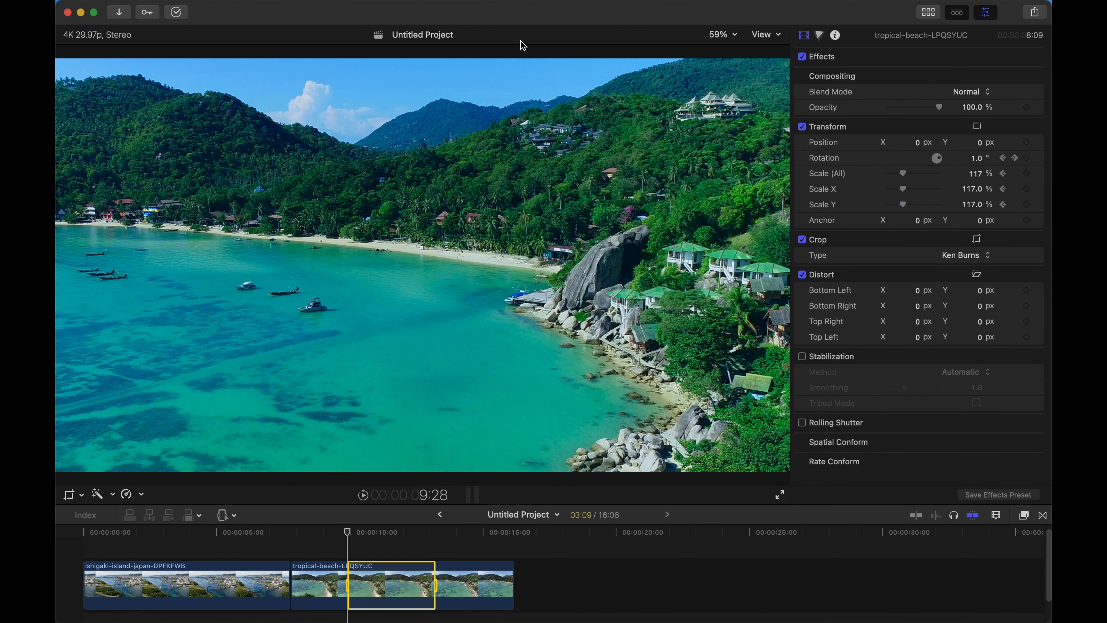
mouse_move(425, 3)
click(320, 7)
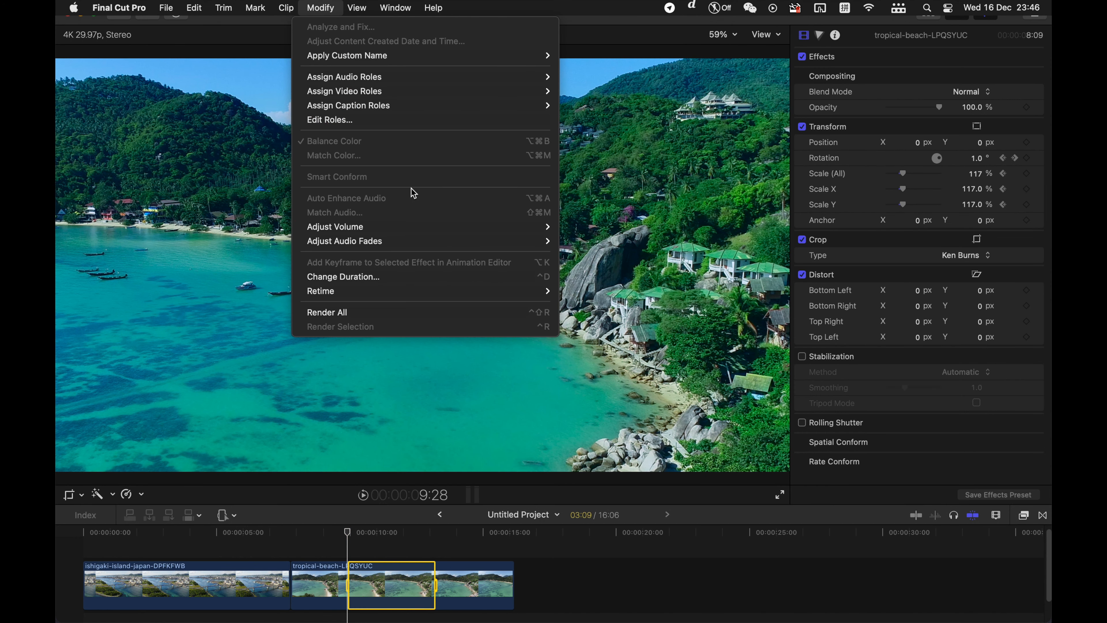
mouse_move(431, 293)
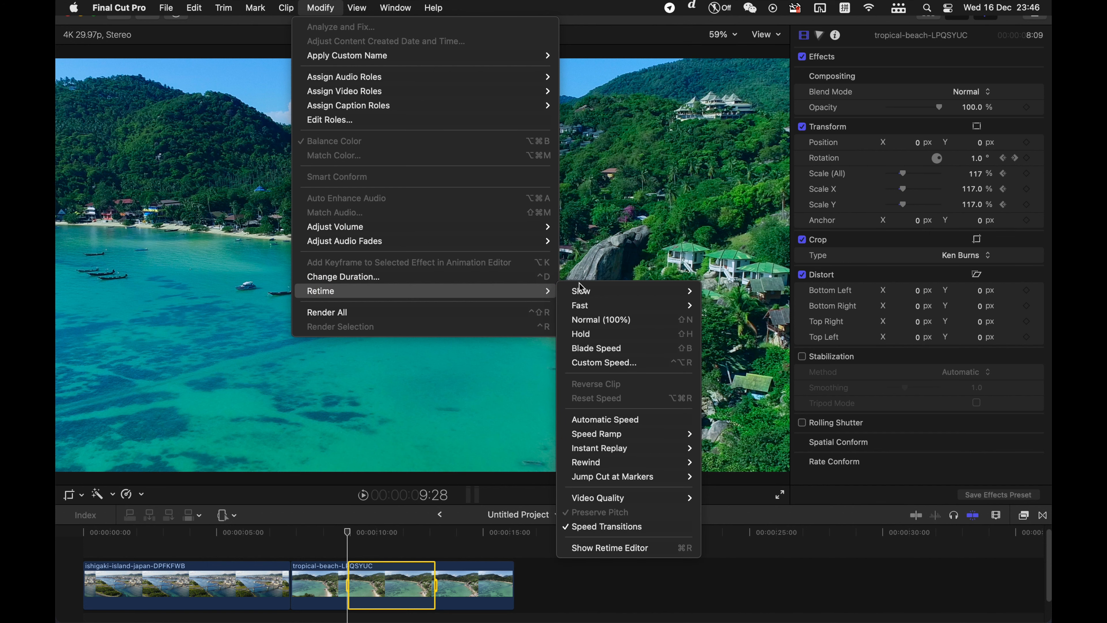
mouse_move(672, 308)
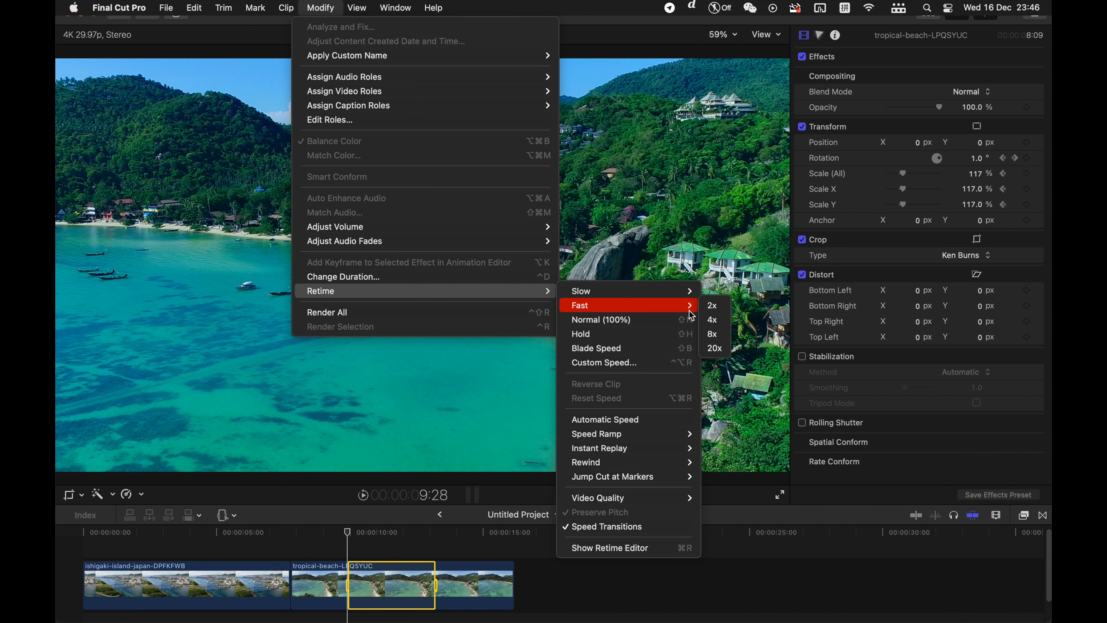
click(711, 306)
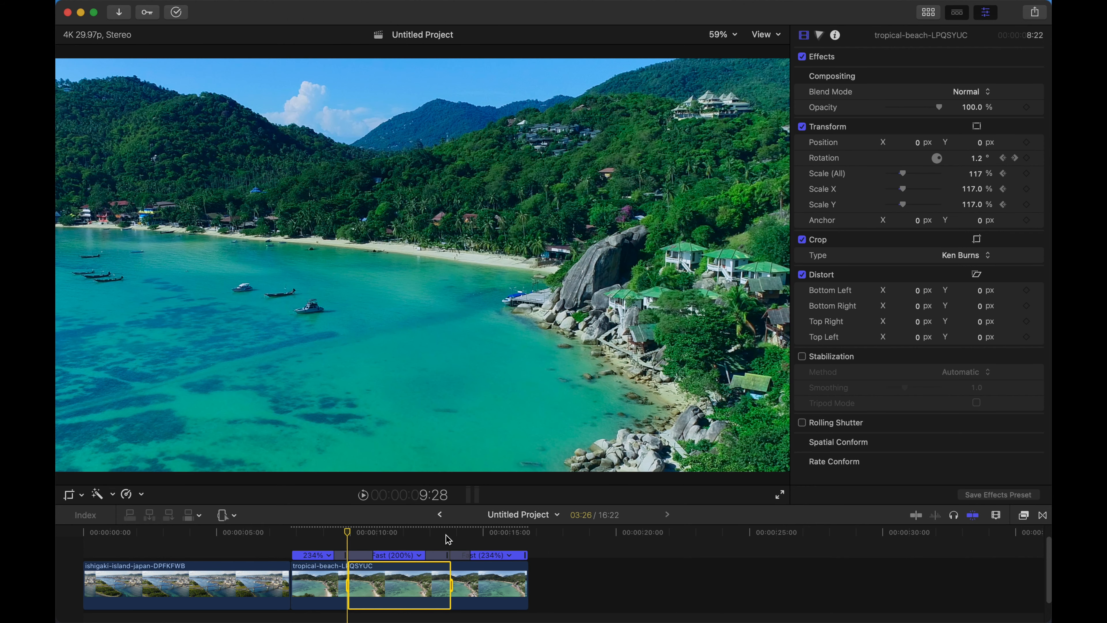
Step: Increase the beach clip's middle speed segment to Fast 4x
click(418, 555)
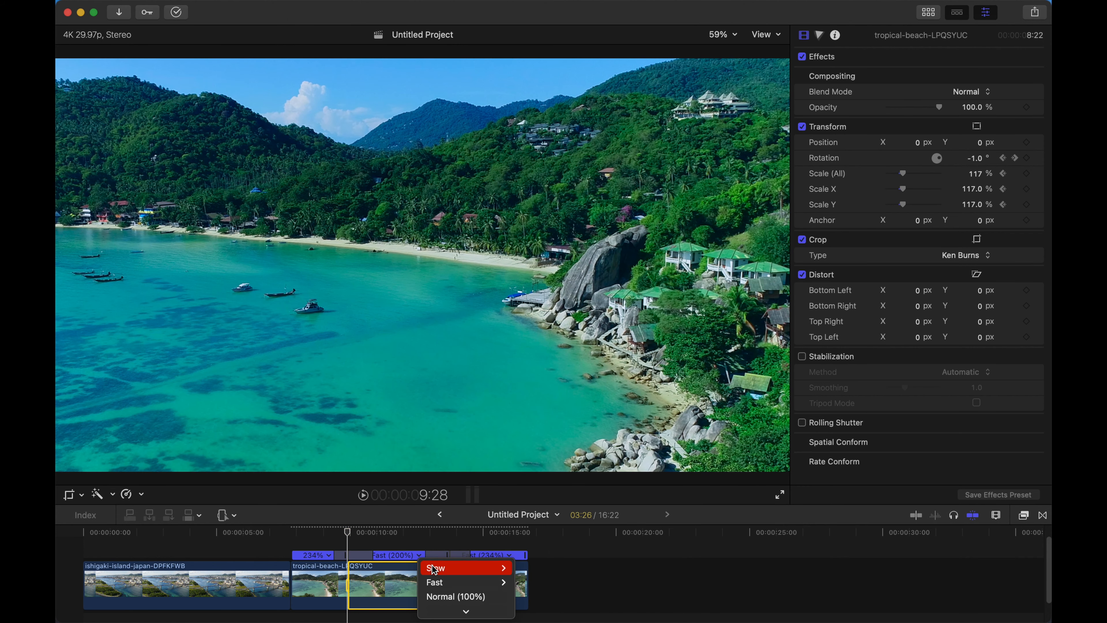
mouse_move(454, 582)
click(526, 580)
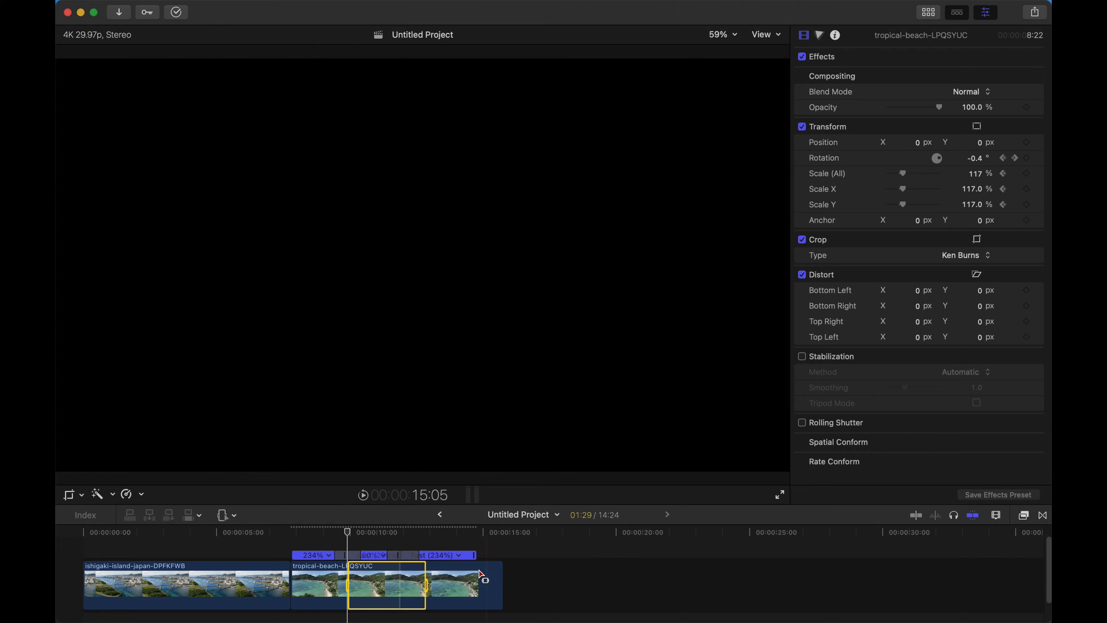
Step: Give the beach clip's middle speed segment a custom rate of 600%
click(383, 555)
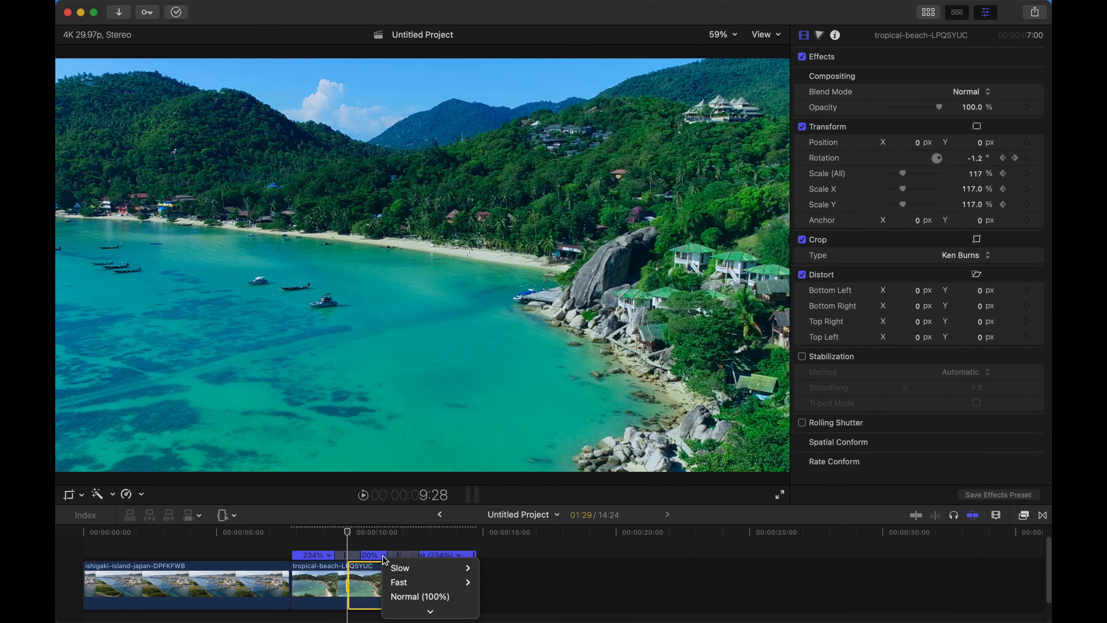
click(432, 609)
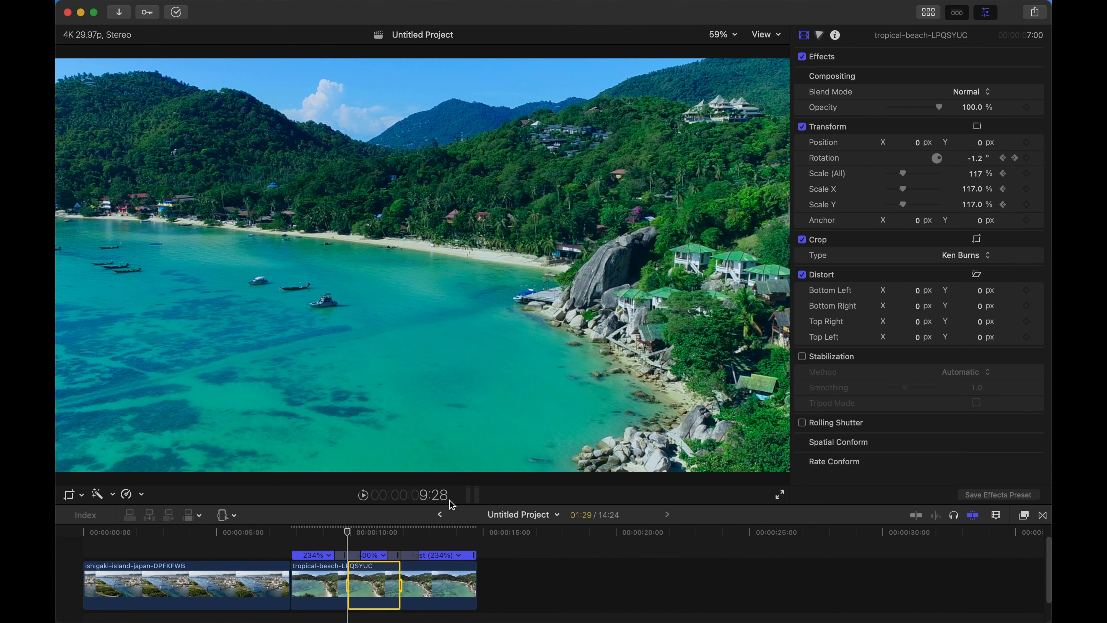
click(407, 502)
text(600)
key(Return)
click(347, 578)
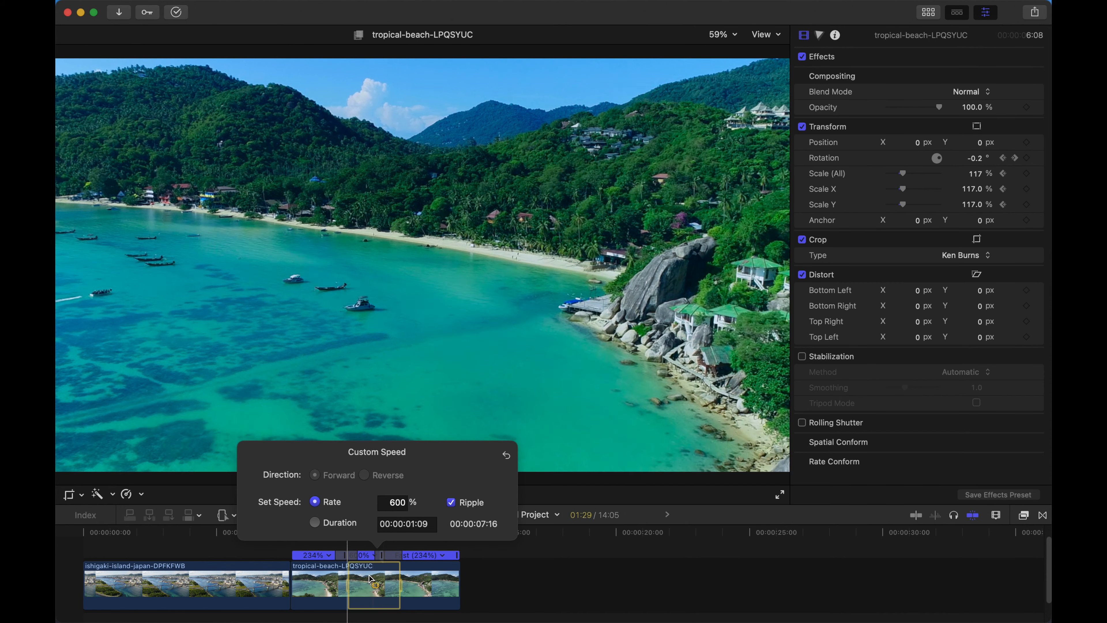
click(302, 533)
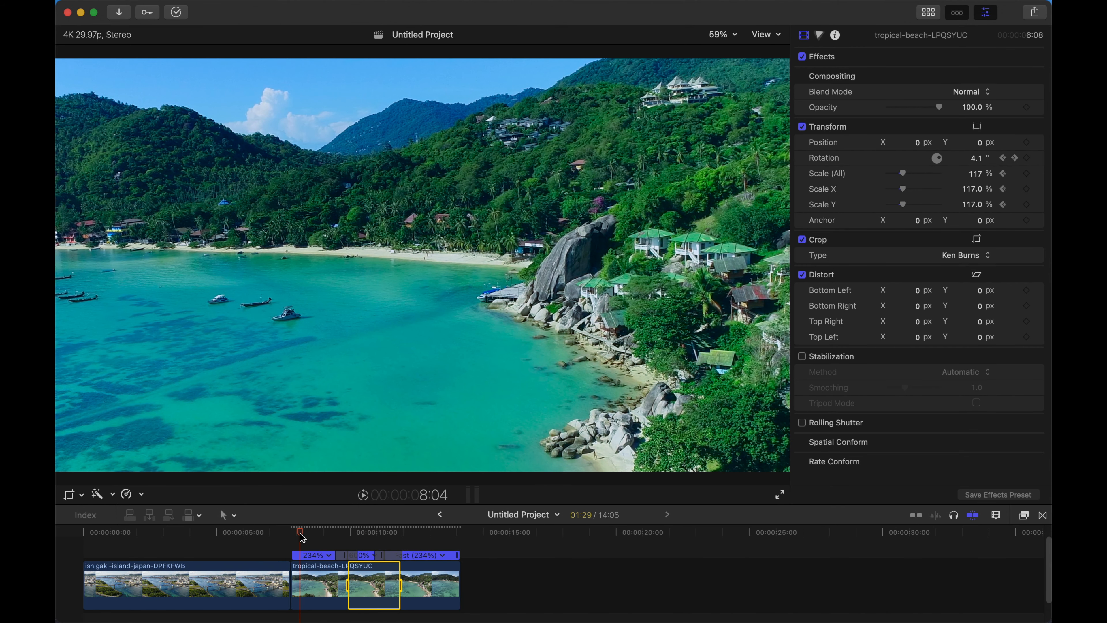
Step: Set the retime video quality of the whole beach clip to Optical Flow
click(322, 587)
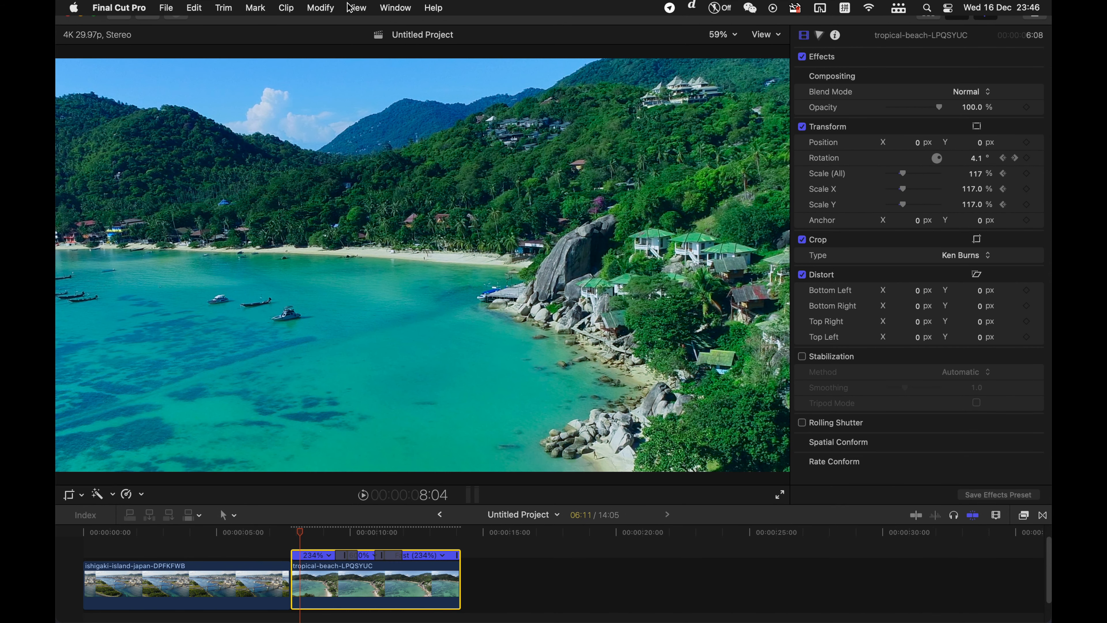
click(321, 8)
mouse_move(514, 291)
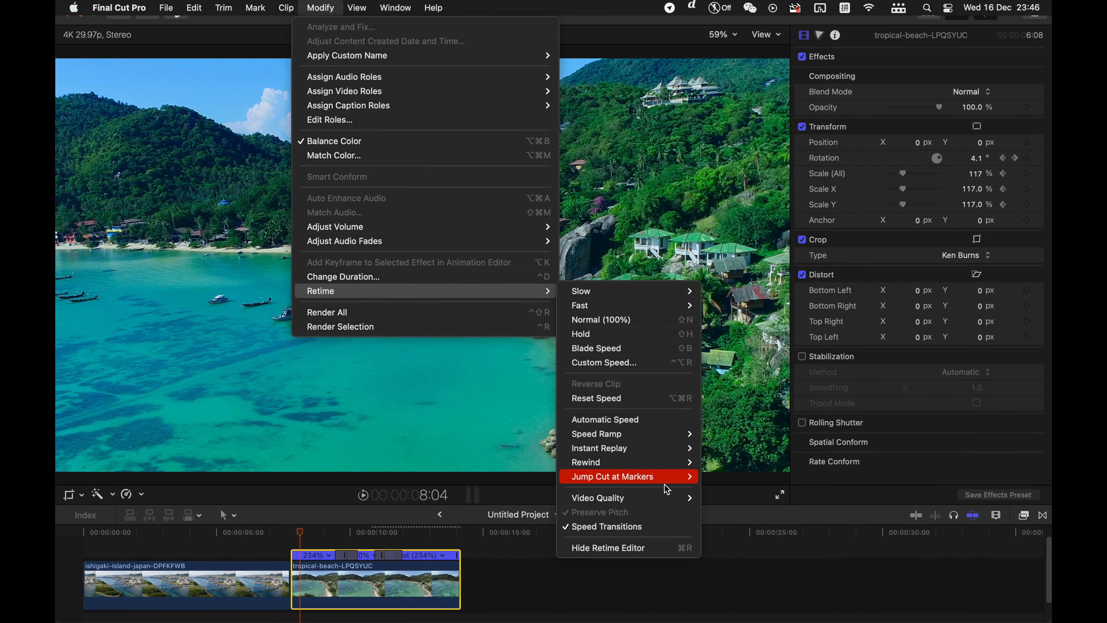
mouse_move(671, 497)
click(736, 526)
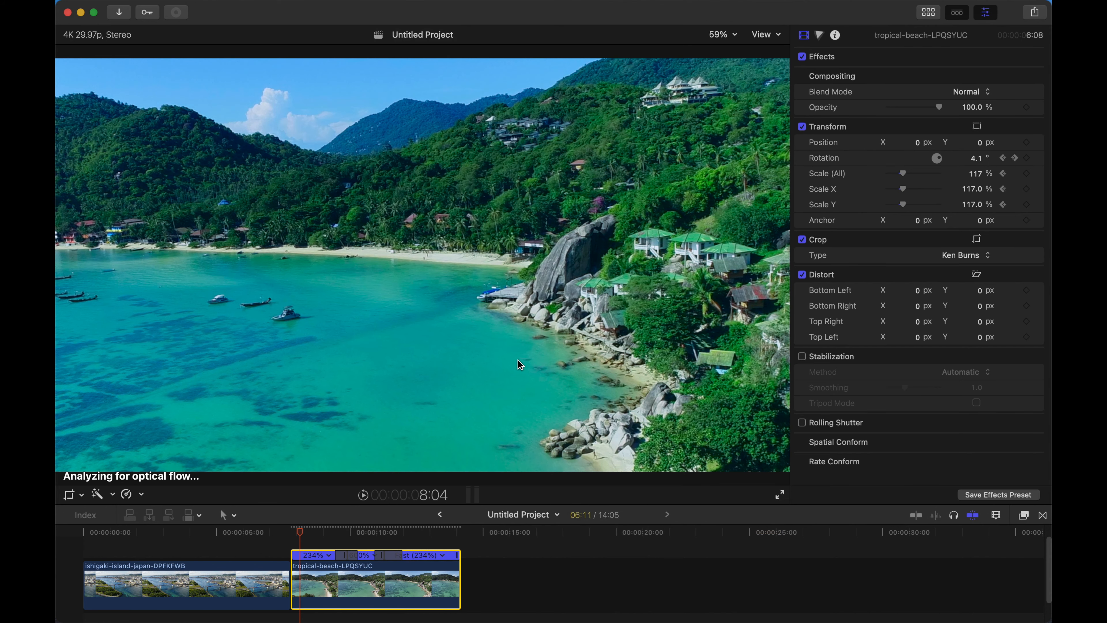
Step: Return the beach clip's first and last speed segments to Normal (100%), leaving only the middle segment sped up
click(329, 555)
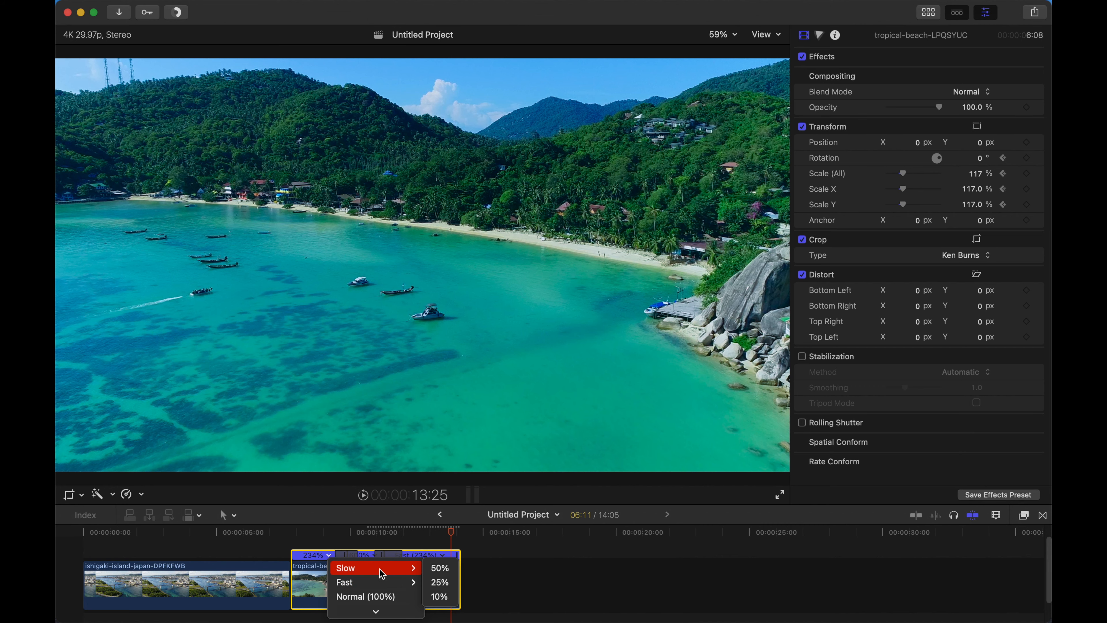
mouse_move(386, 582)
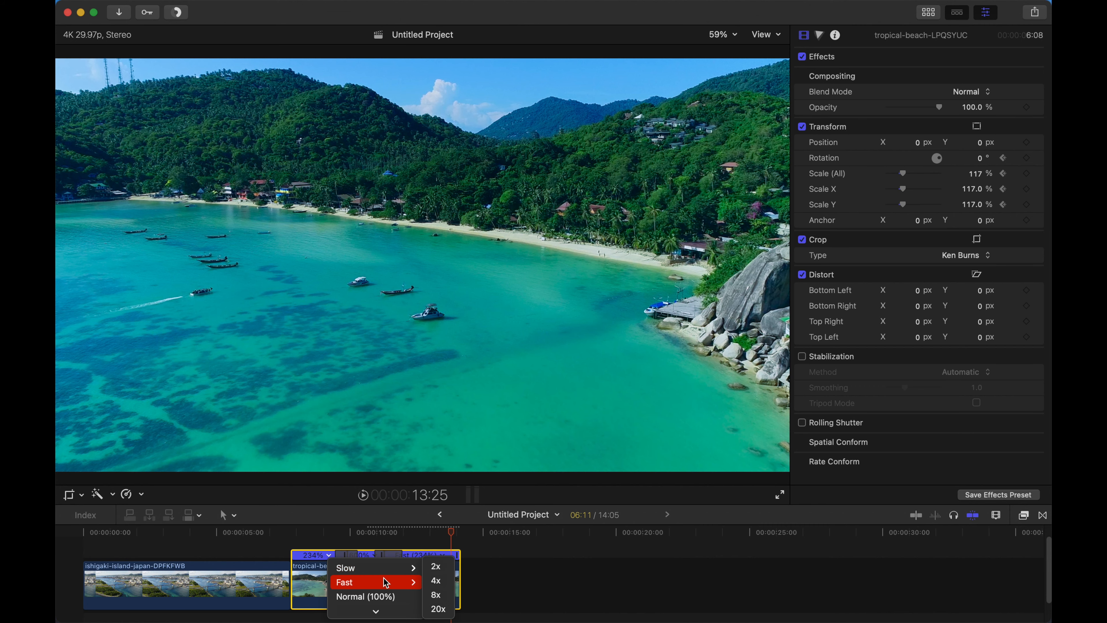
click(384, 596)
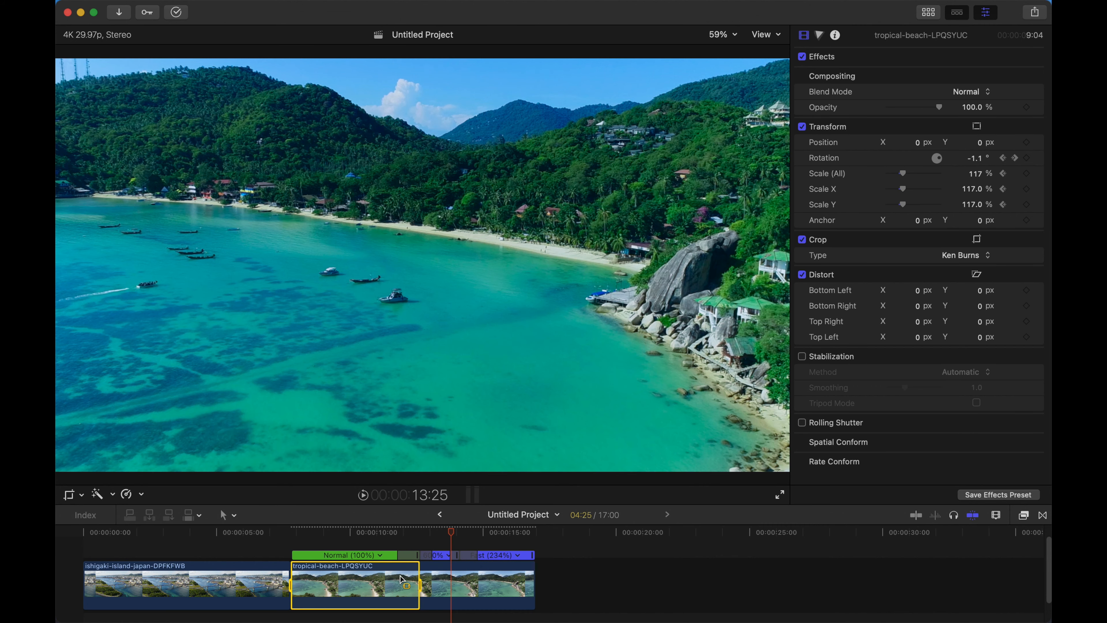
click(523, 556)
click(547, 596)
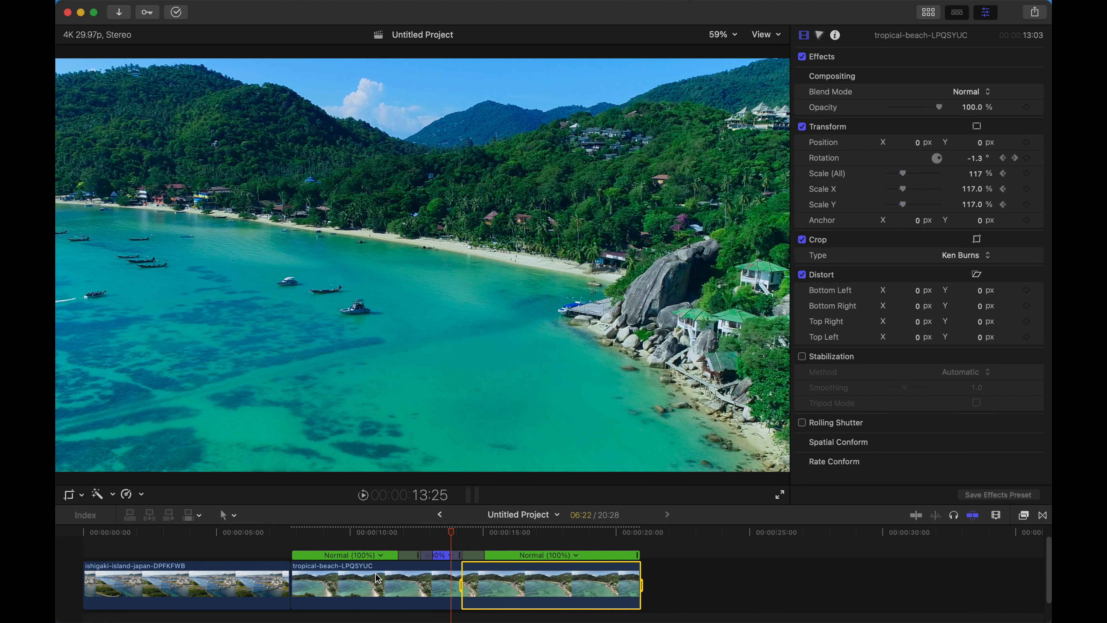